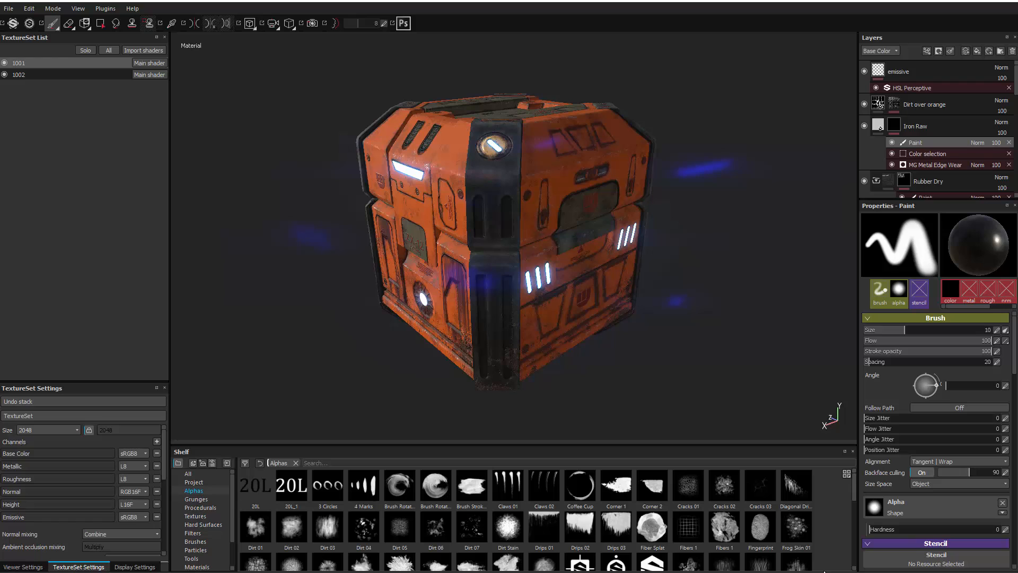
Step: Open the texture export settings and review the available image file formats and bit depths
{"action": "left_click", "coordinate": [11, 9]}
{"action": "left_click", "coordinate": [34, 150]}
{"action": "left_click_drag", "start_coordinate": [446, 126], "coordinate": [424, 123]}
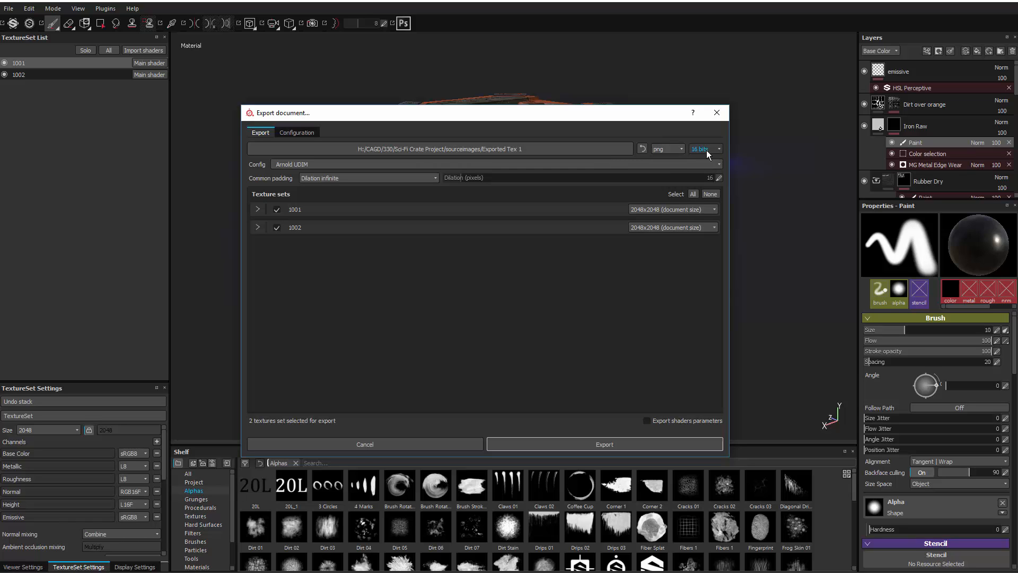
{"action": "left_click", "coordinate": [675, 148]}
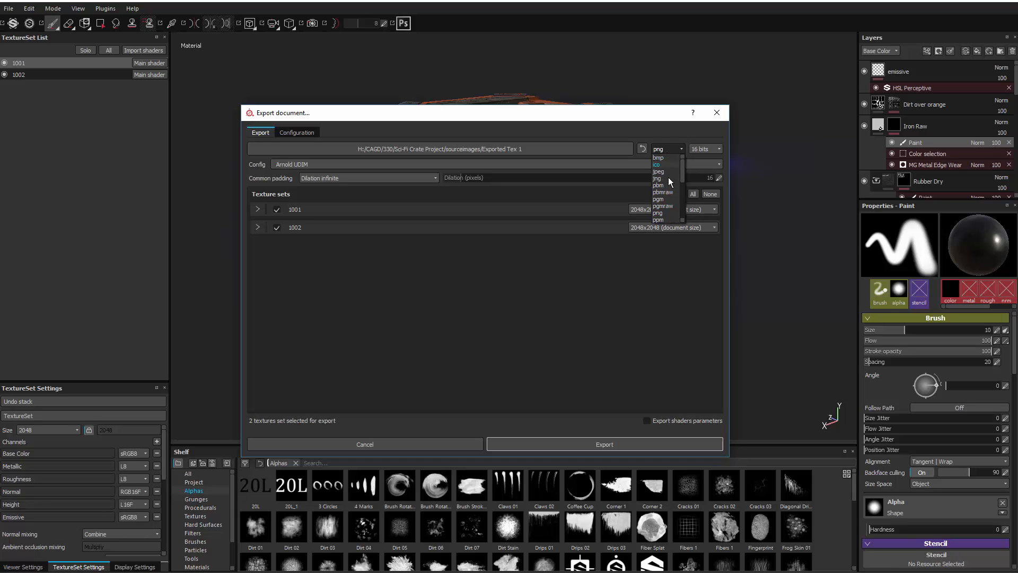
{"action": "left_click_drag", "start_coordinate": [683, 179], "coordinate": [684, 211]}
{"action": "left_click", "coordinate": [716, 146]}
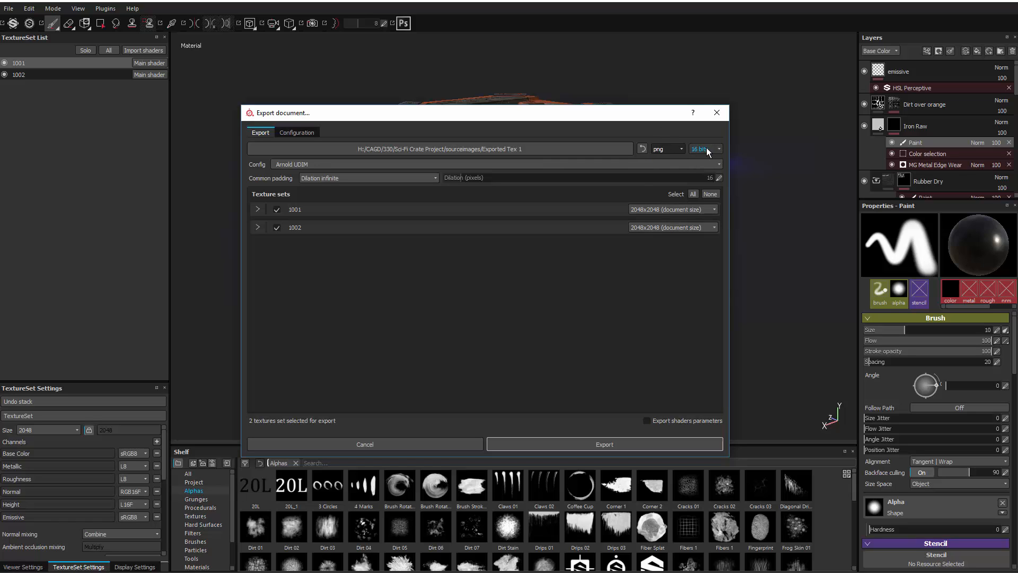
Step: Try the Additional maps export config and expand texture sets 1001 and 1002 to check their map lists
{"action": "left_click", "coordinate": [290, 165]}
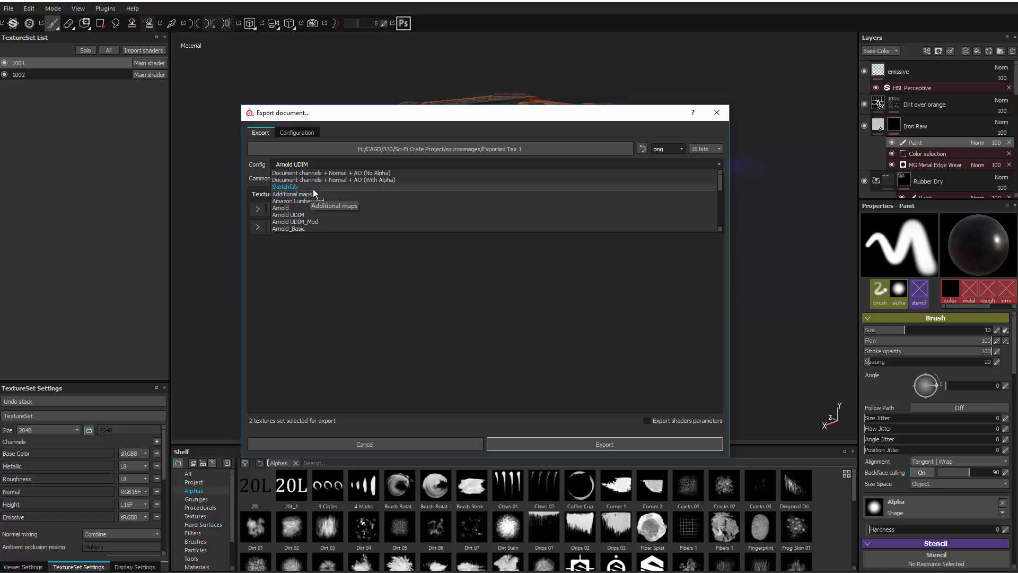
{"action": "scroll", "coordinate": [426, 196], "scroll_direction": "down", "scroll_amount": 1}
{"action": "scroll", "coordinate": [320, 200], "scroll_direction": "up", "scroll_amount": 1}
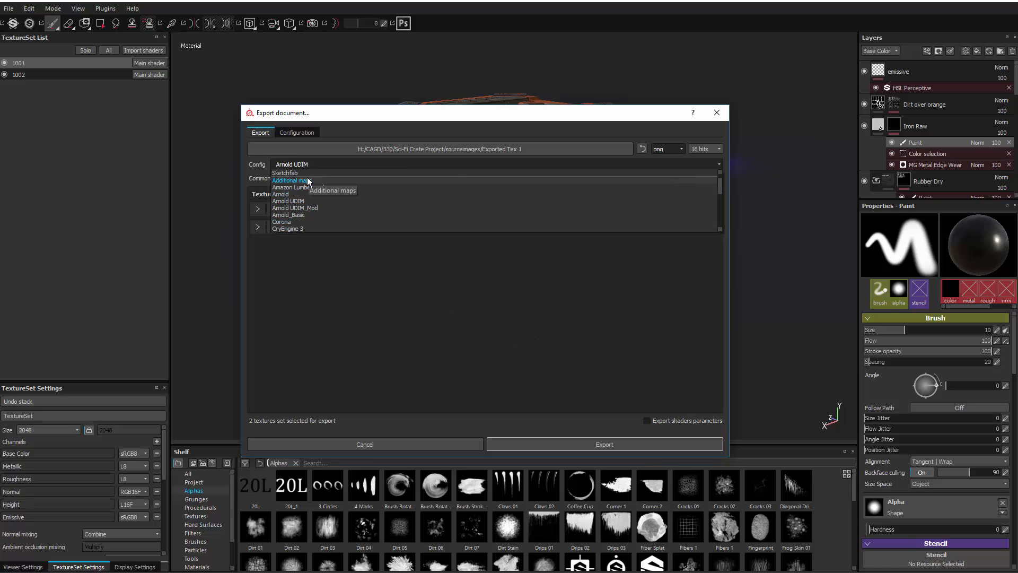
{"action": "left_click", "coordinate": [307, 190]}
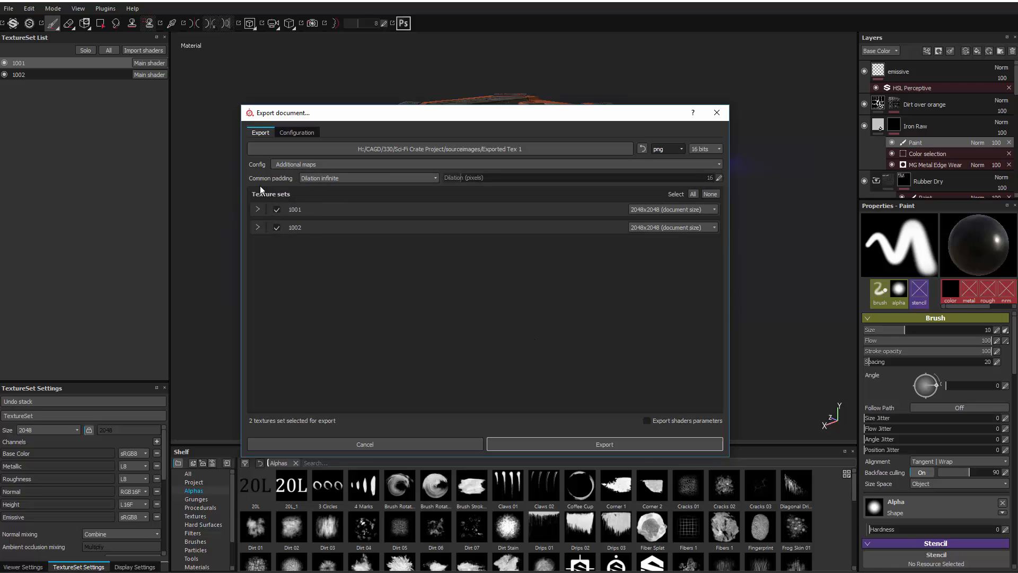
{"action": "left_click", "coordinate": [257, 209]}
{"action": "left_click", "coordinate": [257, 312]}
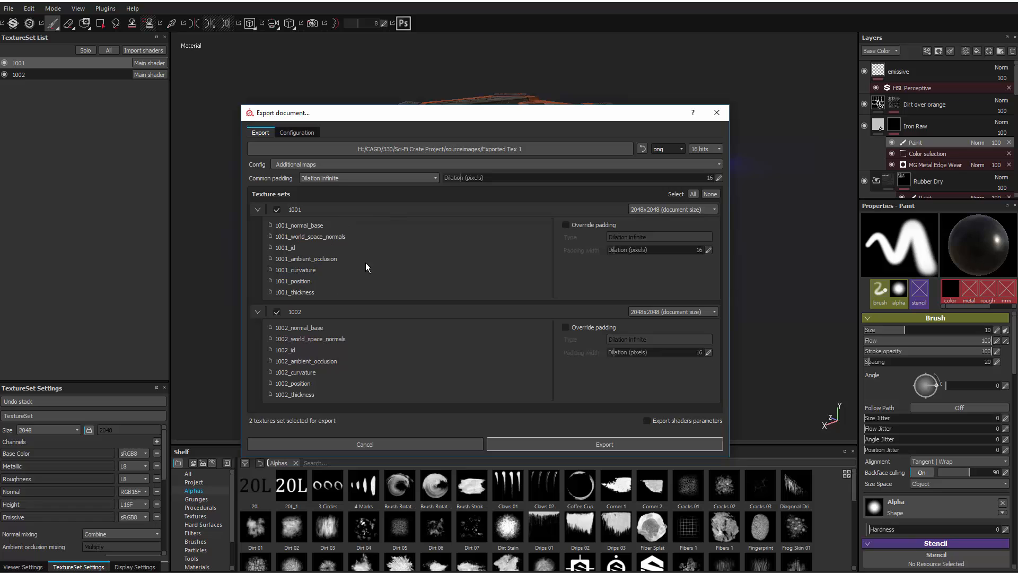
Step: Try the Arnold export config for comparison, and set the config to Arnold UDIM
{"action": "left_click", "coordinate": [302, 166]}
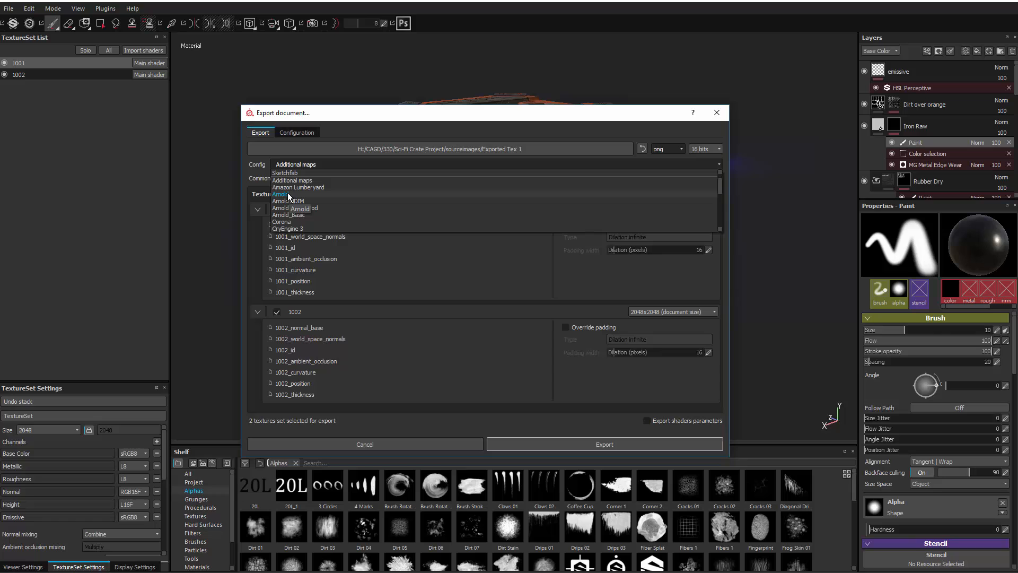
{"action": "left_click", "coordinate": [288, 194]}
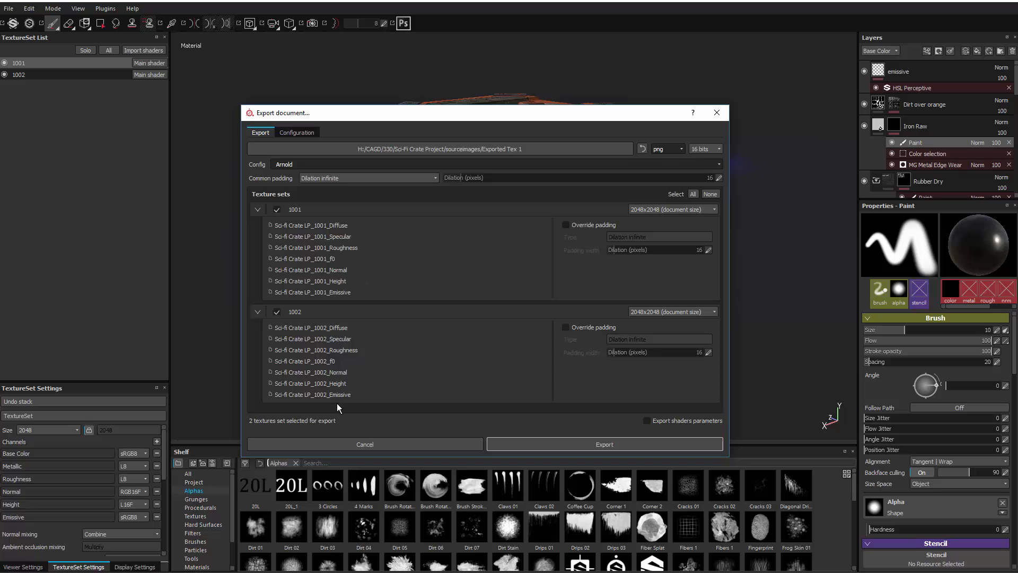
{"action": "left_click", "coordinate": [326, 163]}
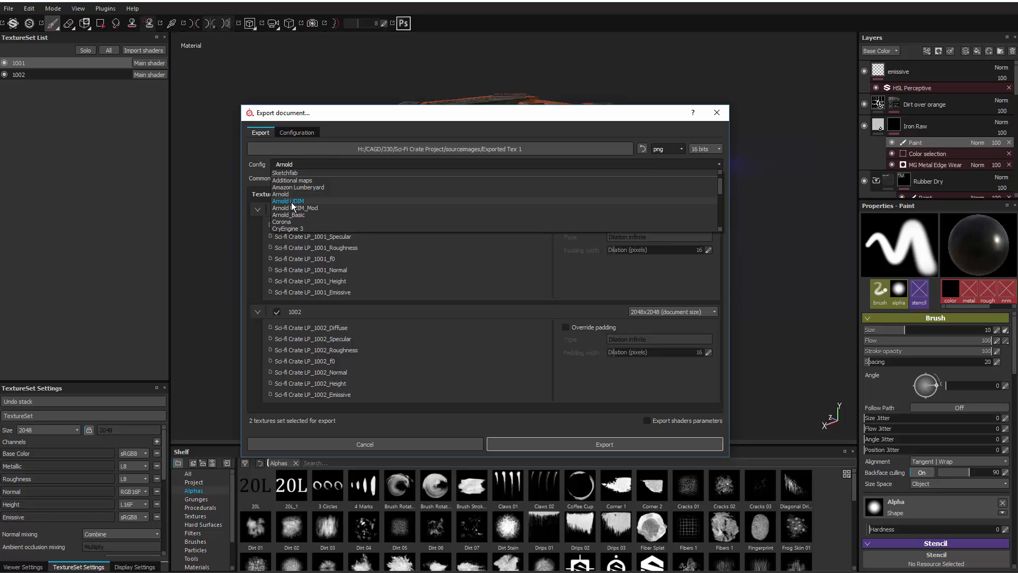
{"action": "left_click", "coordinate": [308, 202]}
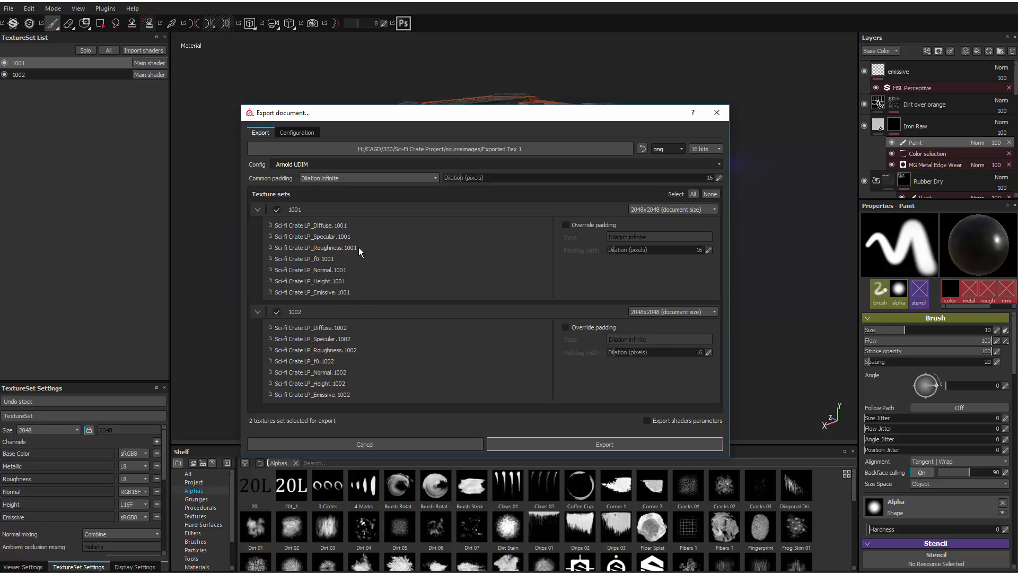
{"action": "left_click", "coordinate": [327, 163]}
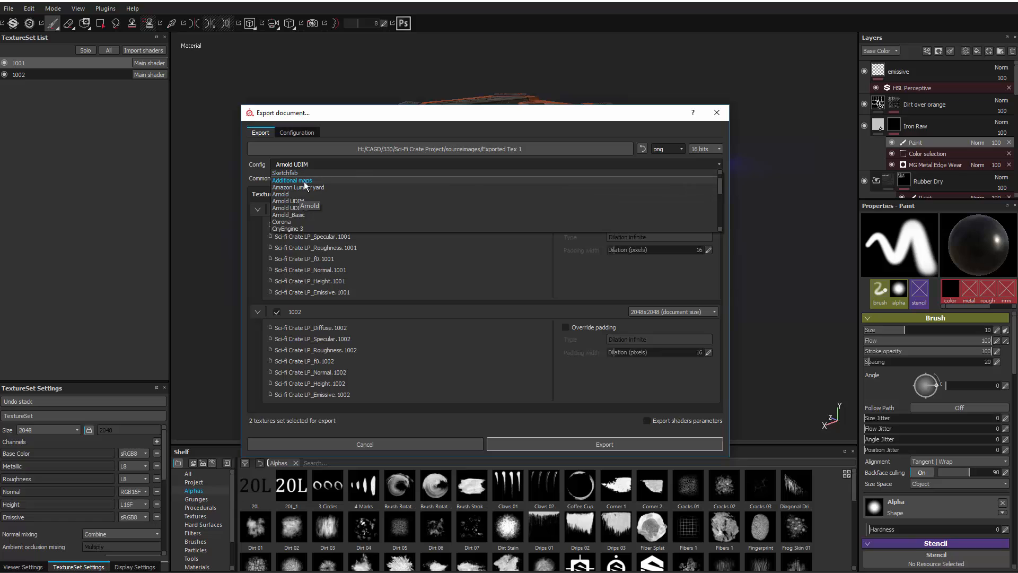
{"action": "left_click", "coordinate": [292, 203]}
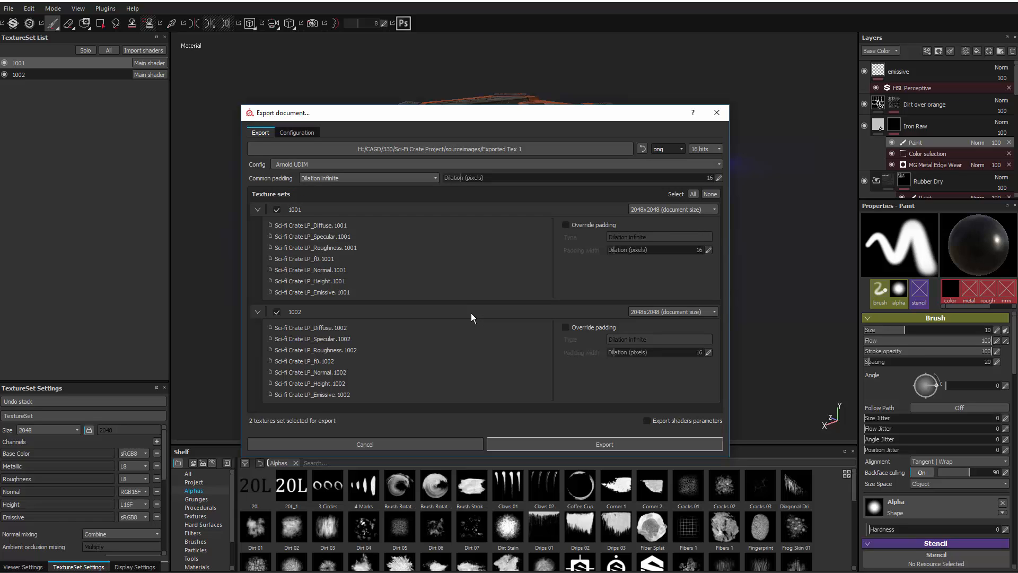
Step: Export the textures into a new folder named "export to maya" created inside sourceimages
{"action": "left_click", "coordinate": [562, 152]}
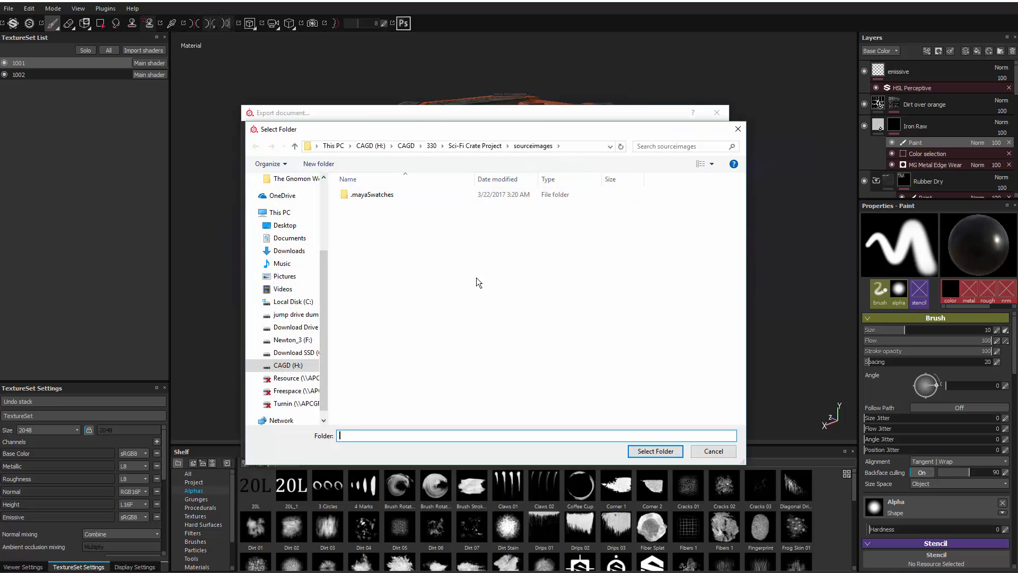
{"action": "left_click", "coordinate": [318, 164]}
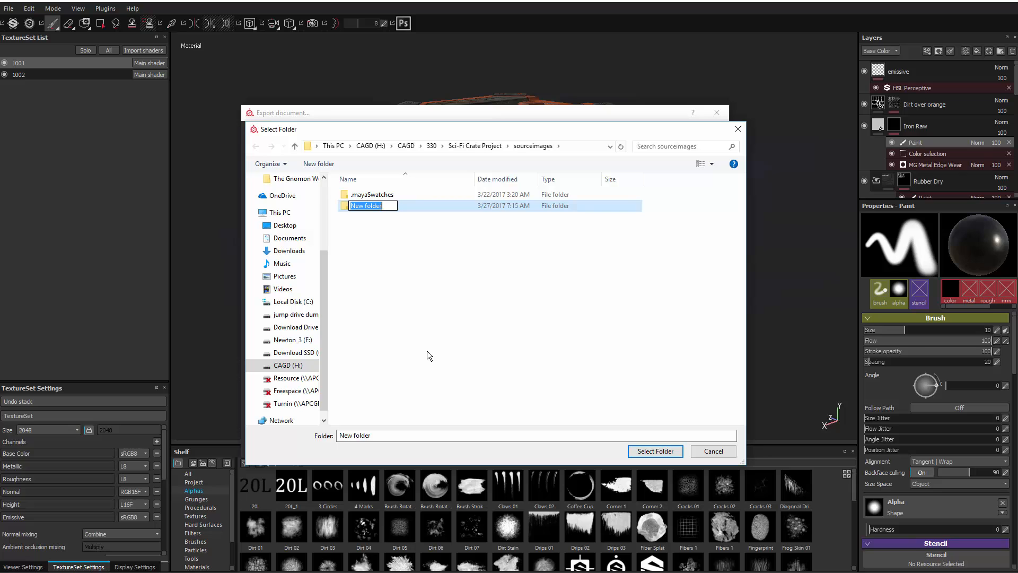
{"action": "type", "text": "export to maya"}
{"action": "key", "text": "Return"}
{"action": "double_click", "coordinate": [369, 207]}
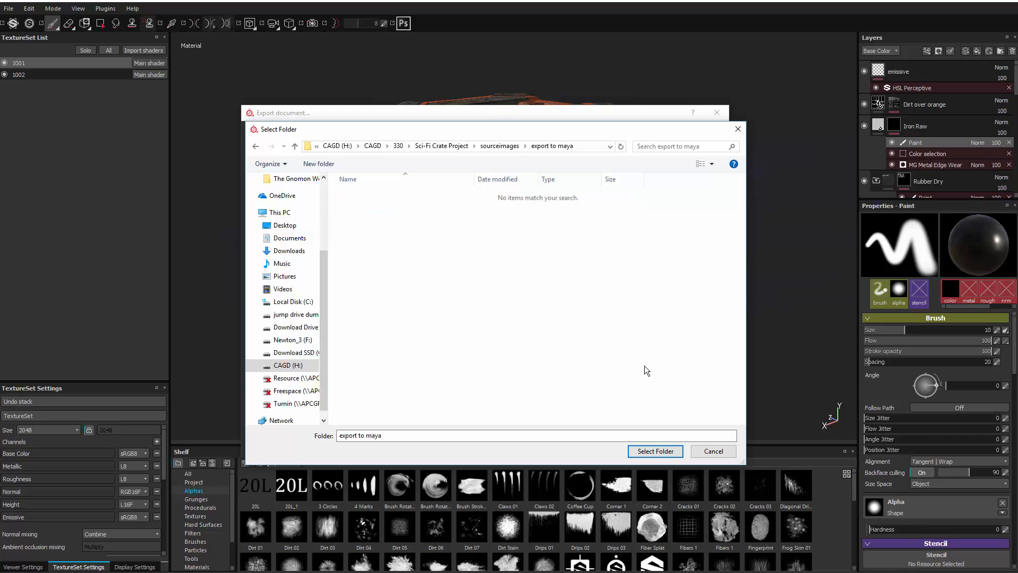
{"action": "left_click", "coordinate": [656, 450]}
{"action": "left_click", "coordinate": [575, 445]}
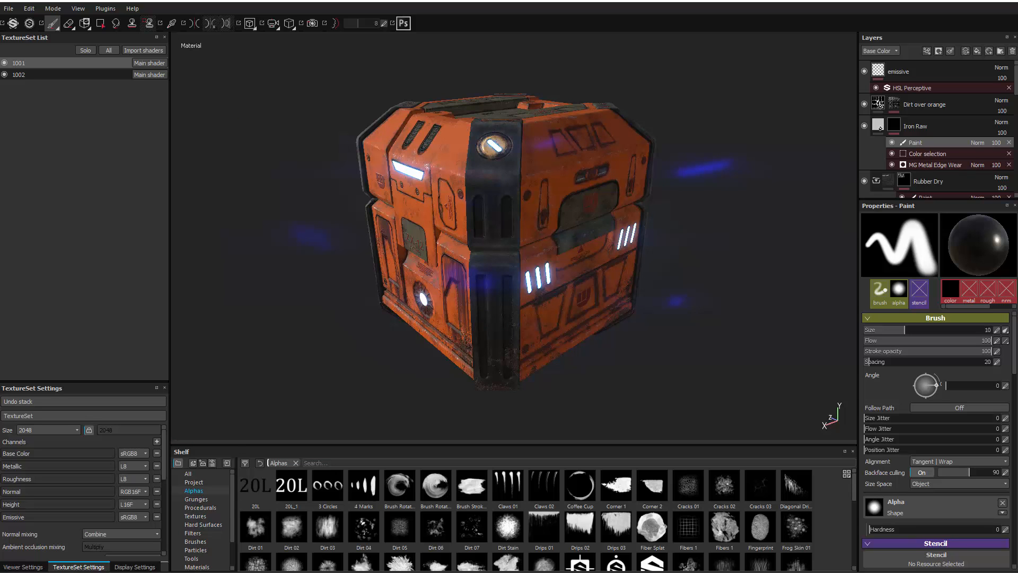
Step: Examine the exported Diffuse and Emissive maps of tiles 1001 and 1002 in an enlarged file preview
{"action": "left_click_drag", "start_coordinate": [1017, 122], "coordinate": [390, 40]}
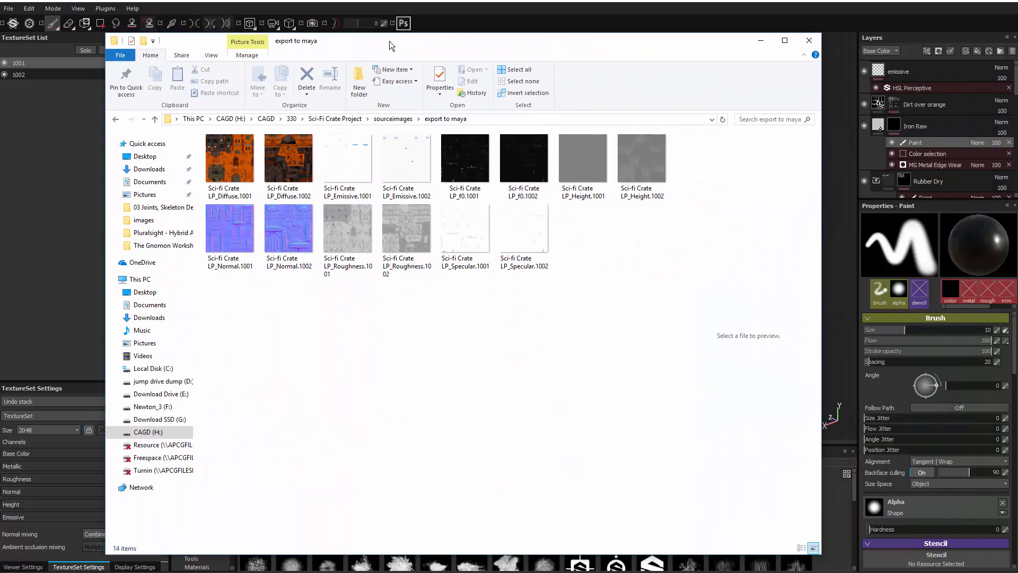
{"action": "left_click", "coordinate": [244, 160]}
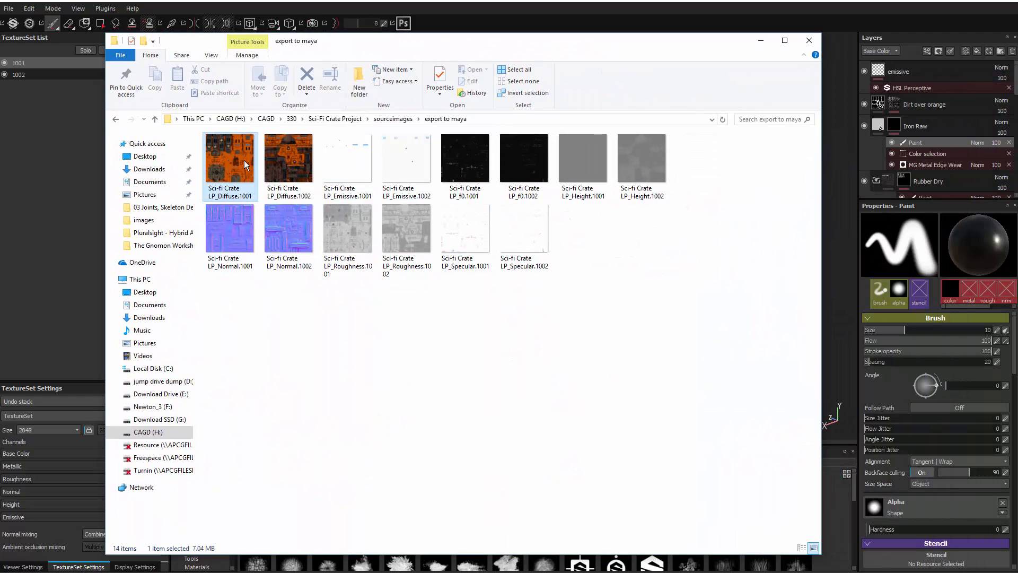
{"action": "left_click", "coordinate": [280, 158]}
{"action": "left_click_drag", "start_coordinate": [675, 246], "coordinate": [448, 245]}
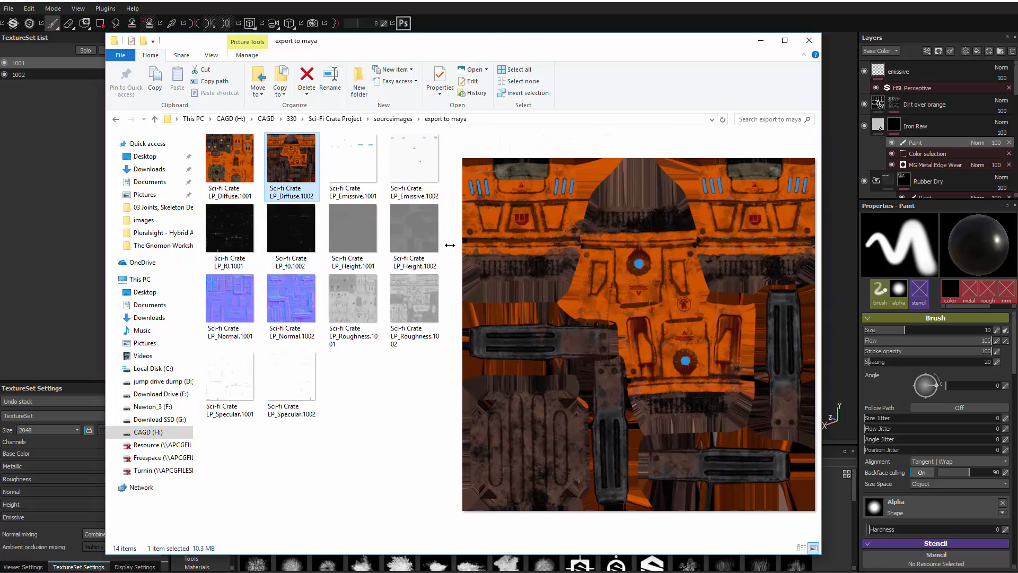
{"action": "left_click", "coordinate": [231, 163]}
{"action": "left_click", "coordinate": [284, 160]}
{"action": "left_click", "coordinate": [227, 160]}
{"action": "left_click", "coordinate": [362, 164]}
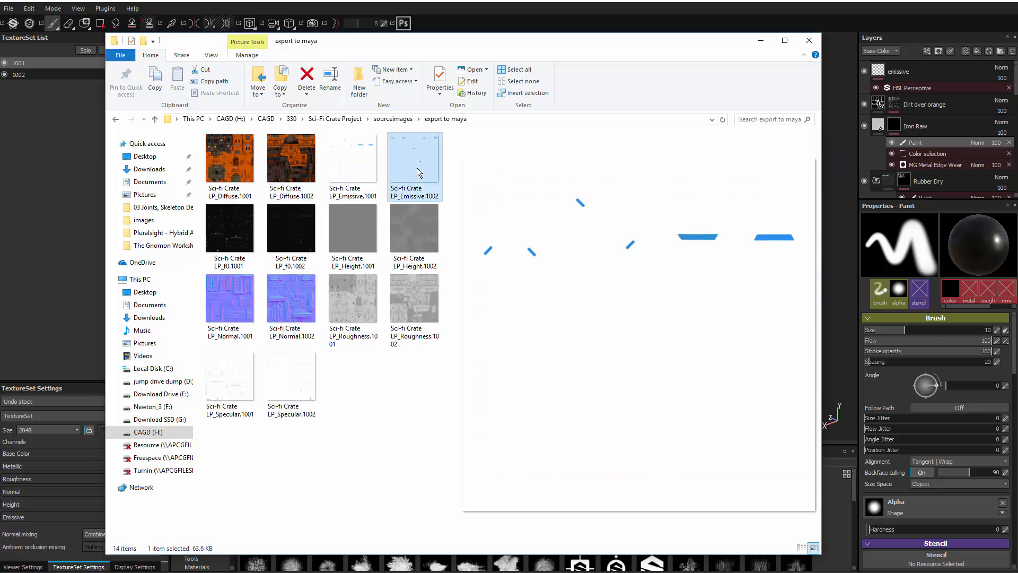
{"action": "left_click", "coordinate": [417, 168]}
{"action": "left_click", "coordinate": [422, 166], "text": "ctrl"}
Step: Examine the exported f0, Height and Normal maps of tiles 1001 and 1002
{"action": "left_click", "coordinate": [268, 233]}
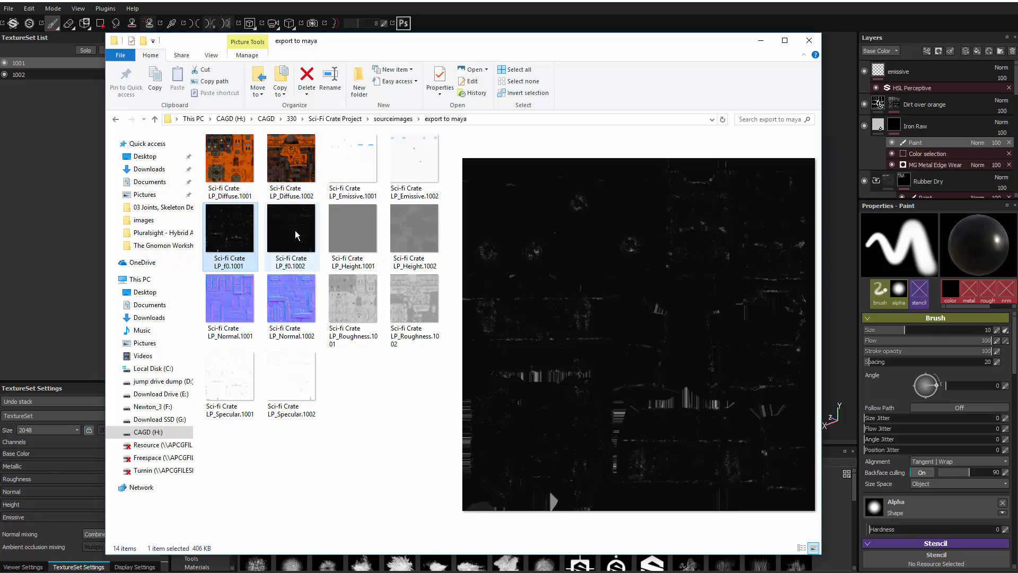
{"action": "left_click", "coordinate": [249, 228]}
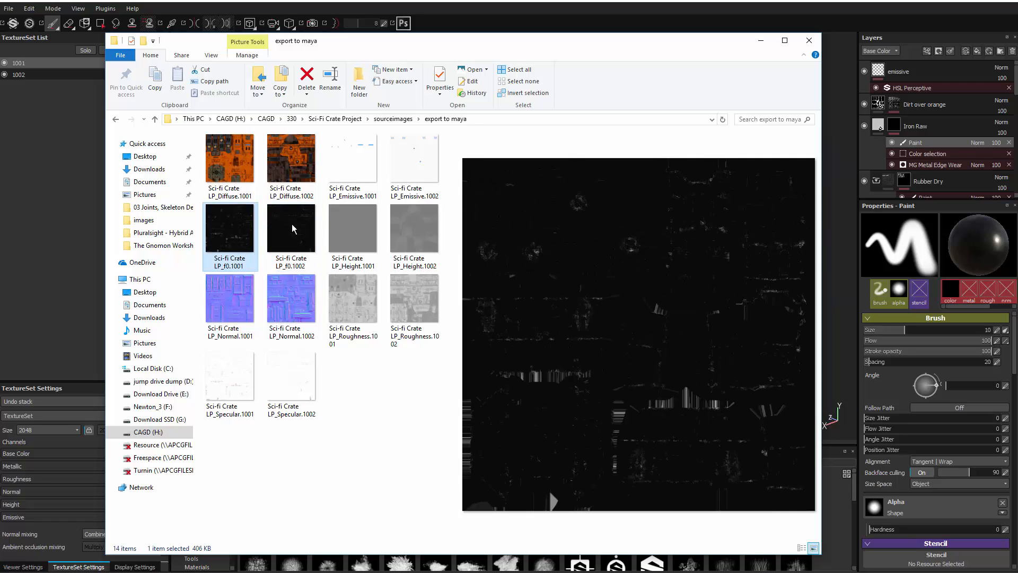
{"action": "left_click", "coordinate": [298, 232]}
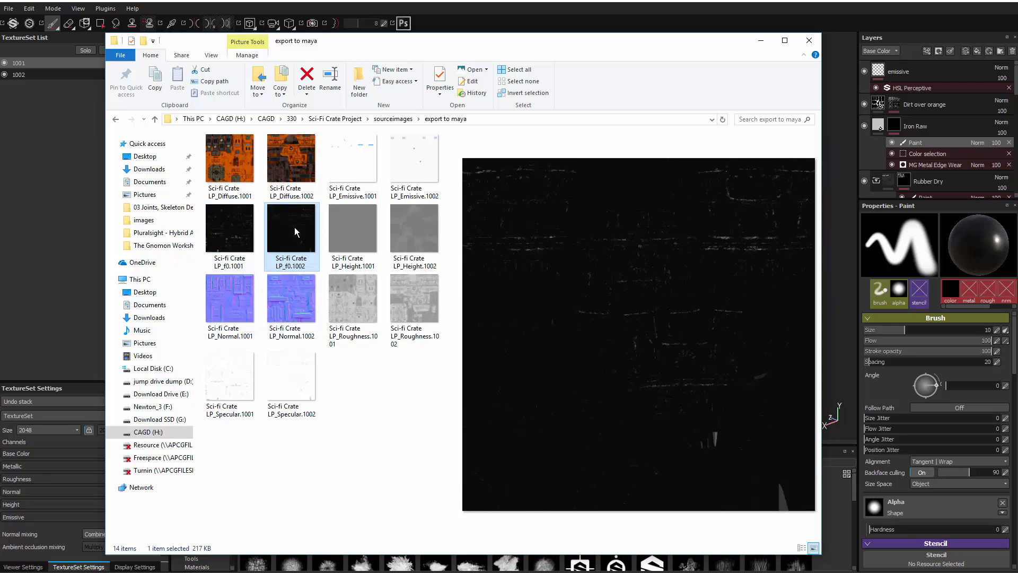
{"action": "left_click", "coordinate": [357, 230]}
{"action": "left_click", "coordinate": [394, 231]}
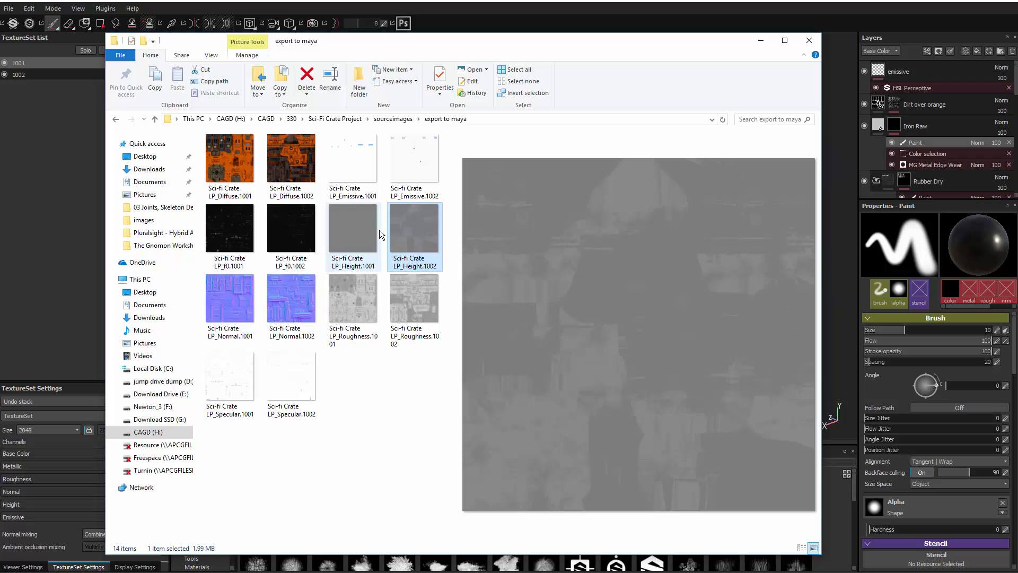
{"action": "left_click", "coordinate": [223, 302]}
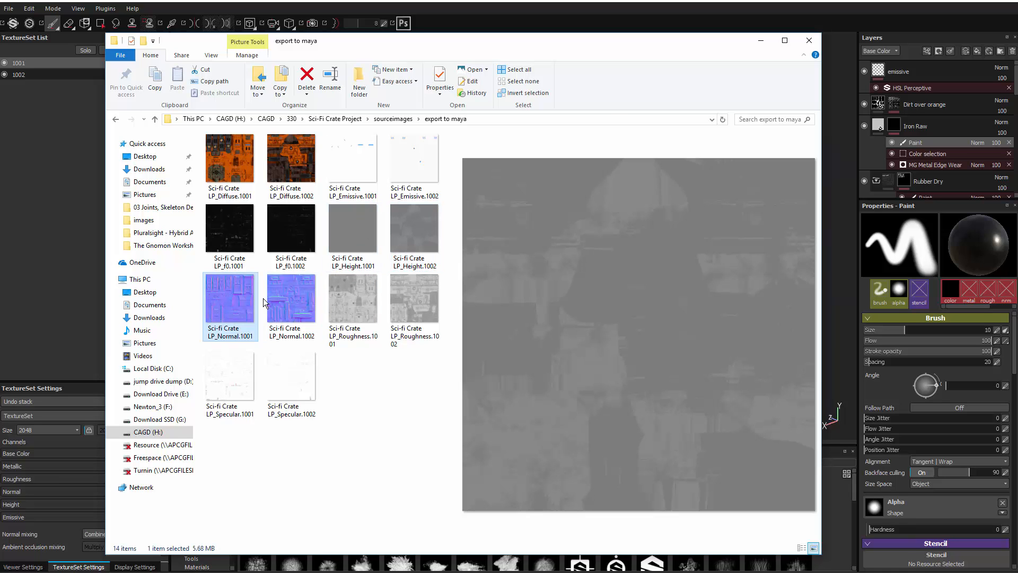
{"action": "left_click", "coordinate": [300, 297]}
{"action": "left_click", "coordinate": [243, 295]}
{"action": "left_click", "coordinate": [307, 297]}
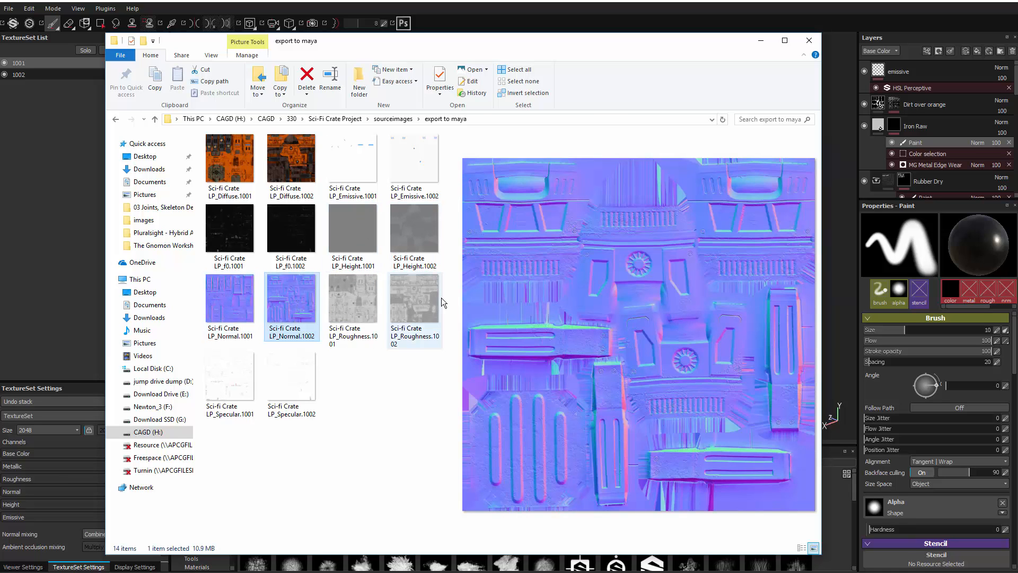
Step: Examine the exported Roughness and Specular maps of tiles 1001 and 1002
{"action": "left_click", "coordinate": [358, 292]}
{"action": "left_click", "coordinate": [425, 301]}
{"action": "left_click", "coordinate": [362, 302]}
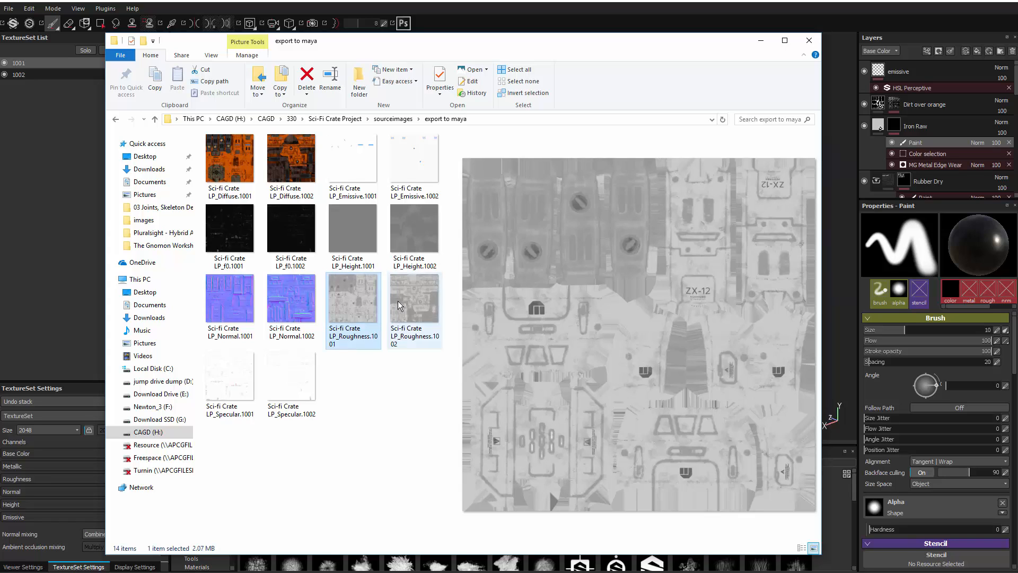
{"action": "left_click", "coordinate": [398, 301]}
{"action": "left_click", "coordinate": [282, 377]}
{"action": "left_click", "coordinate": [246, 375]}
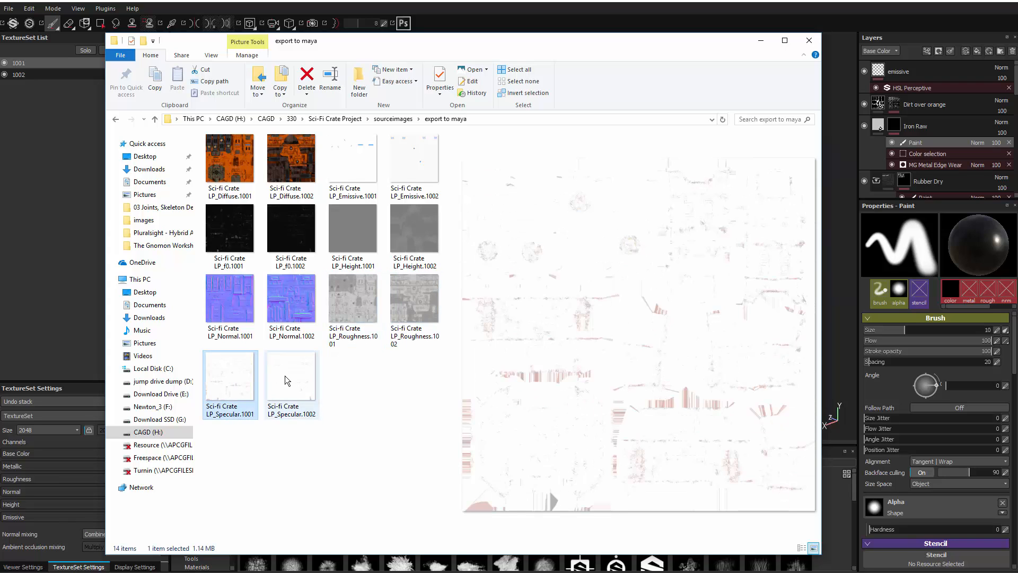
{"action": "left_click", "coordinate": [286, 375]}
{"action": "left_click", "coordinate": [230, 373]}
{"action": "left_click", "coordinate": [285, 377]}
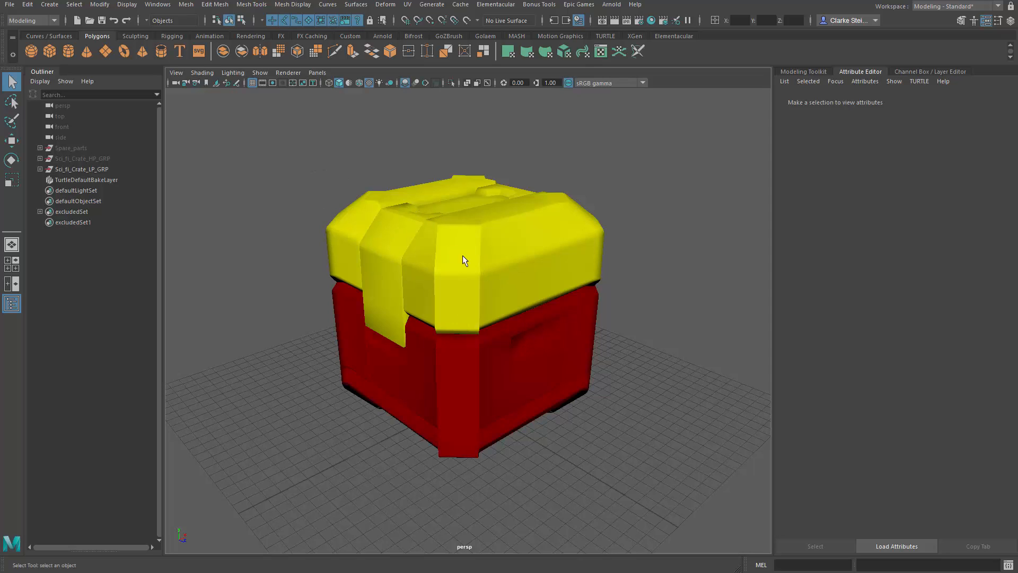
Step: Assign a new Arnold aiStandard material to all the low-poly crate's meshes
{"action": "left_click_drag", "start_coordinate": [348, 183], "coordinate": [629, 493]}
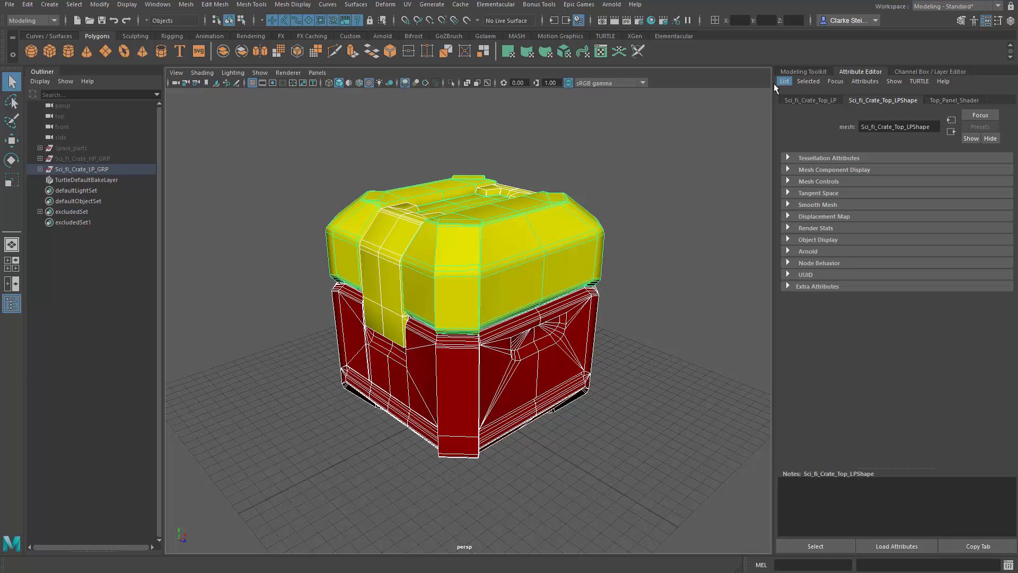
{"action": "right_click", "coordinate": [514, 286]}
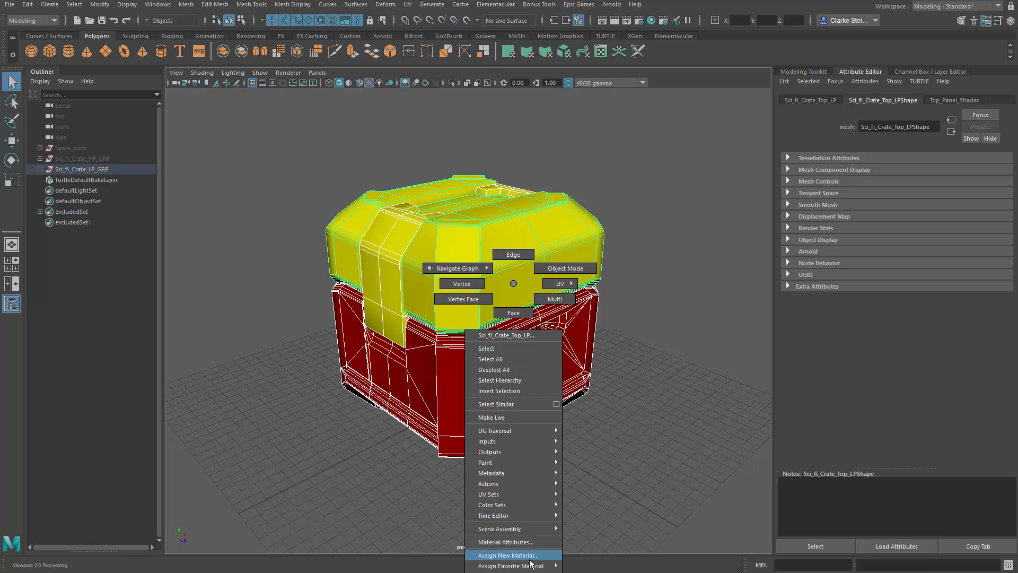
{"action": "left_click", "coordinate": [494, 555]}
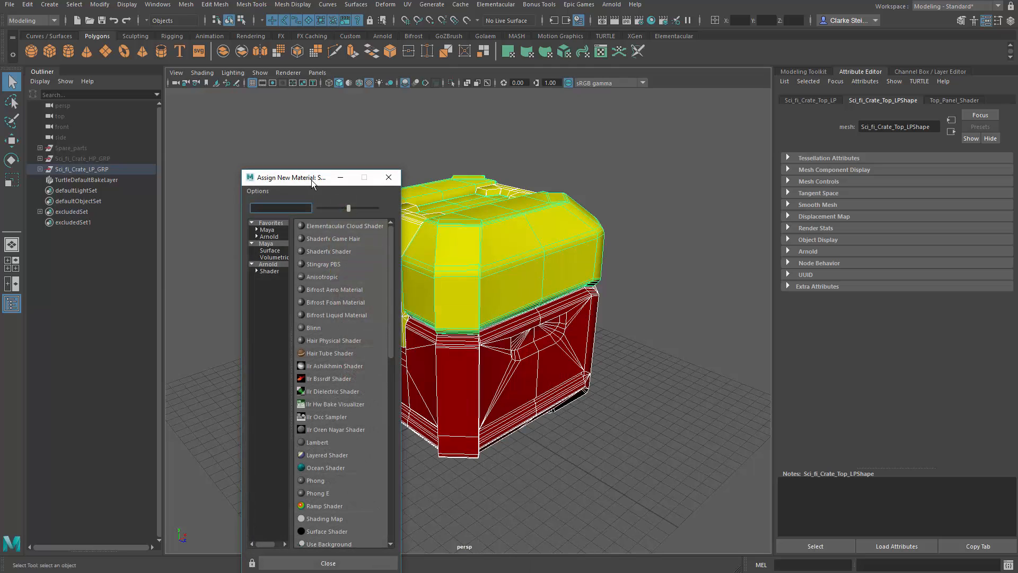
{"action": "left_click_drag", "start_coordinate": [313, 183], "coordinate": [394, 104]}
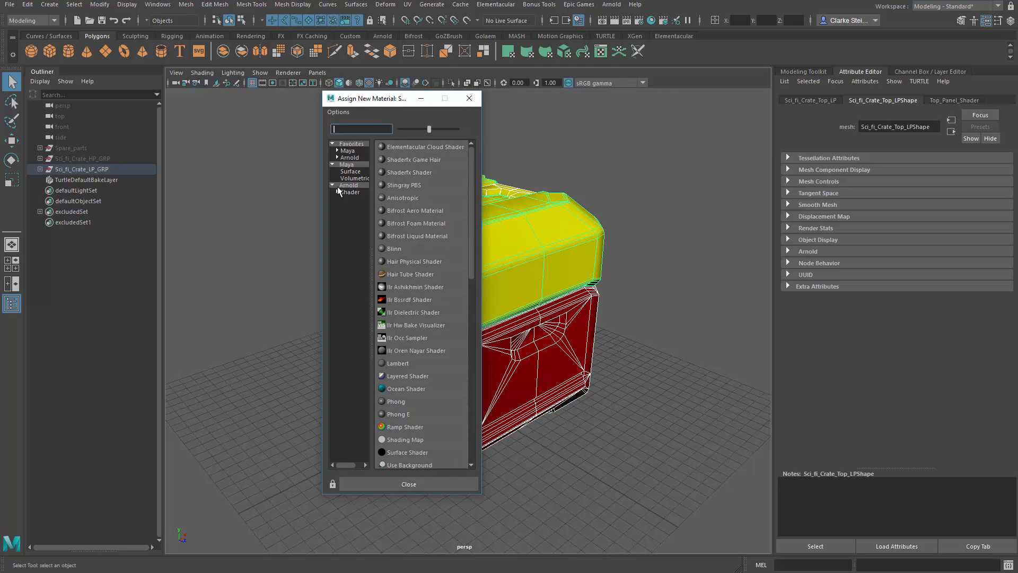
{"action": "left_click", "coordinate": [350, 192]}
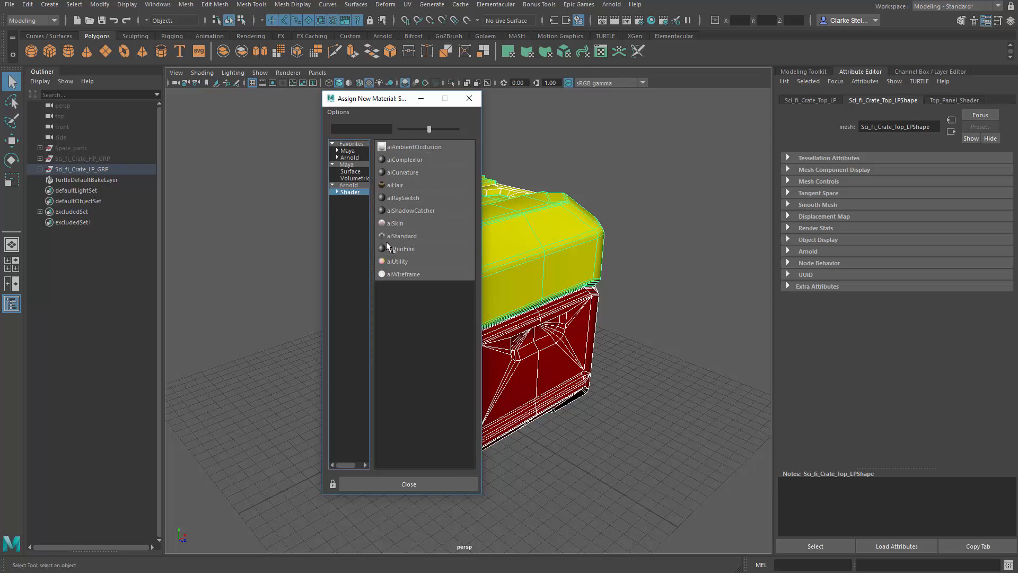
{"action": "left_click", "coordinate": [409, 236]}
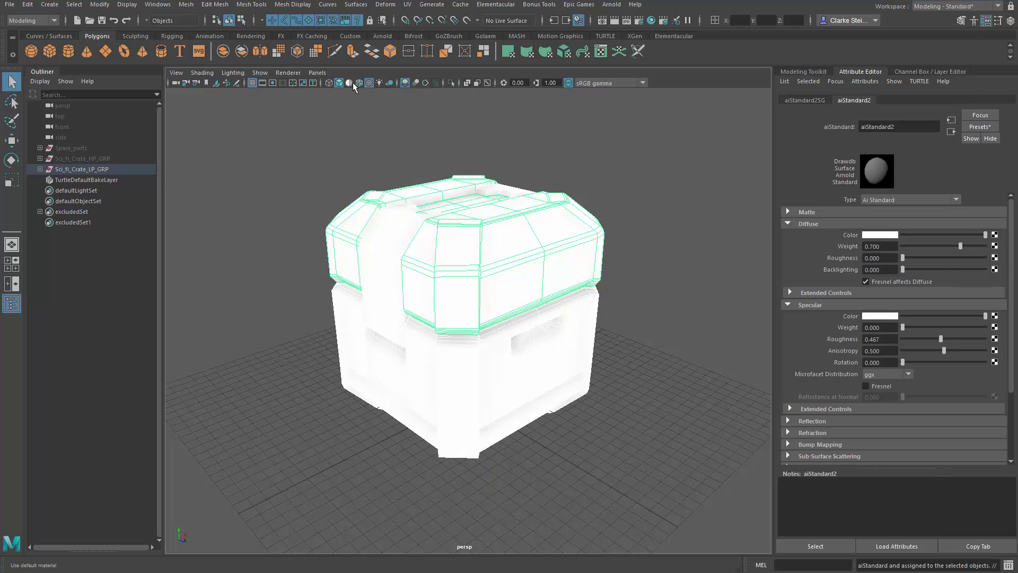
Step: Turn off textured display in the viewport, check the crate in wireframe, and return to shaded display
{"action": "left_click", "coordinate": [369, 82]}
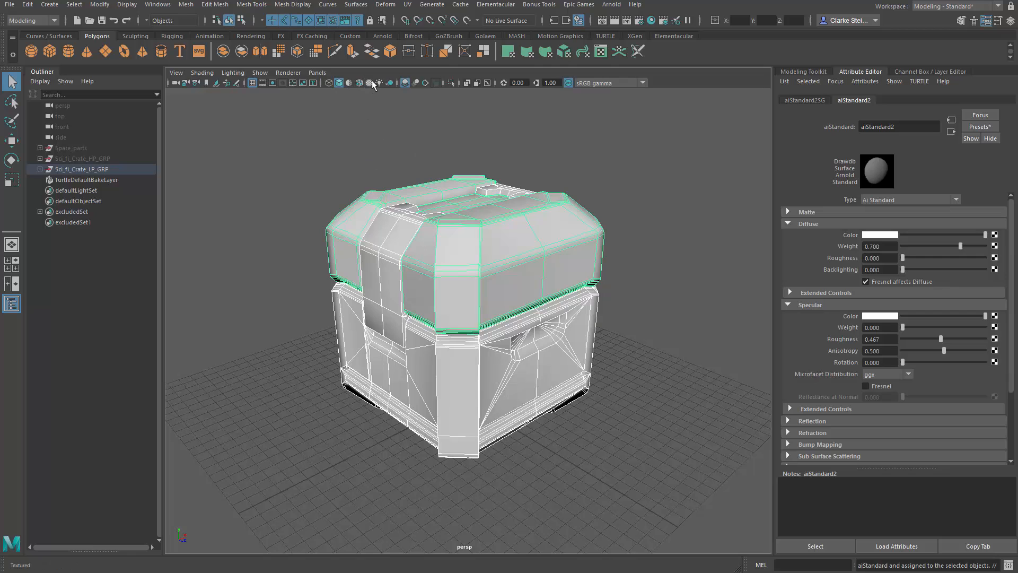
{"action": "key", "text": "4"}
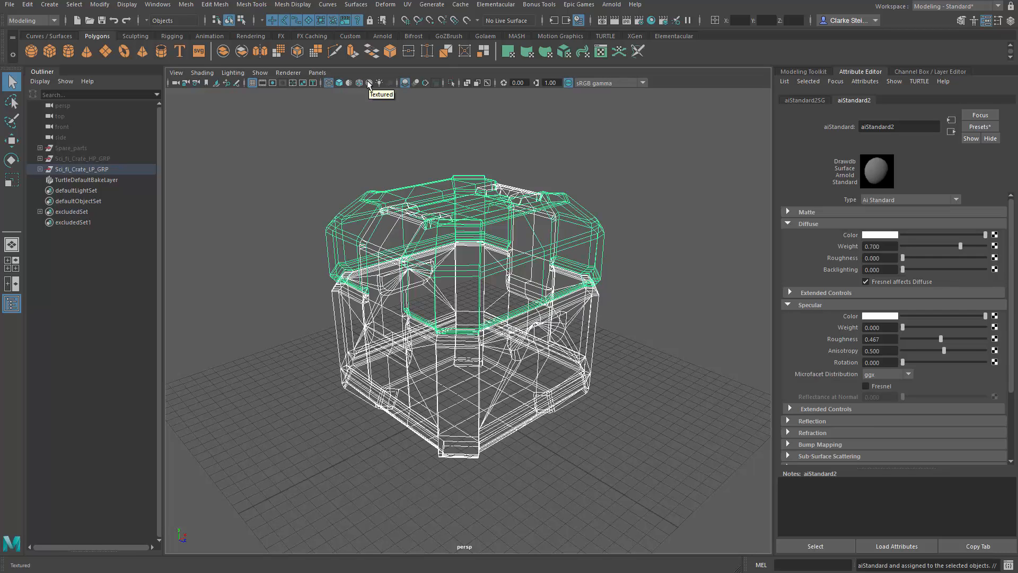
{"action": "key", "text": "5"}
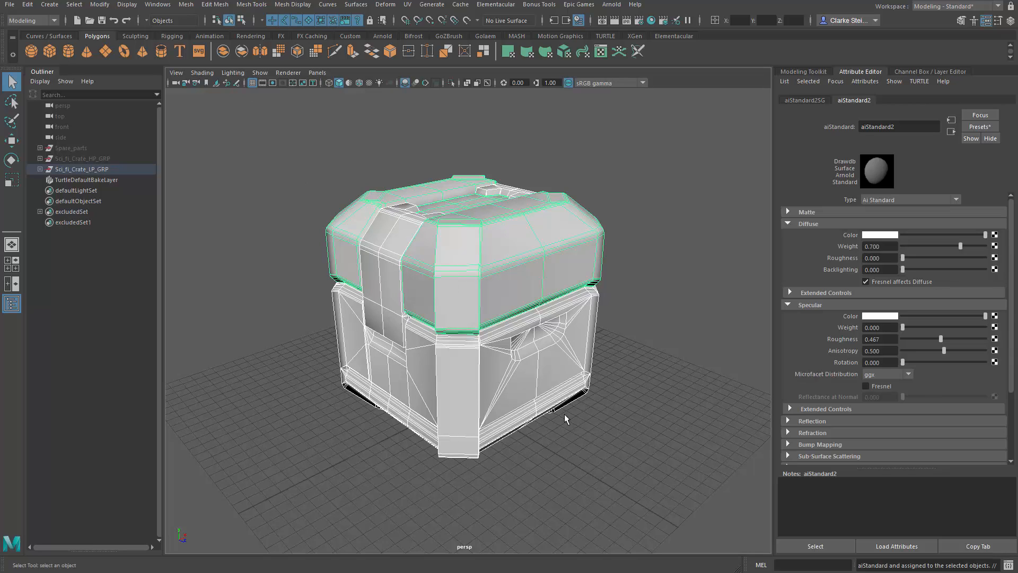
Step: Add an Arnold skydome light to the scene
{"action": "mouse_move", "coordinate": [606, 426]}
{"action": "left_mouse_down", "text": "alt"}
{"action": "mouse_move", "coordinate": [565, 426]}
{"action": "mouse_move", "coordinate": [587, 425]}
{"action": "left_mouse_up", "text": "alt"}
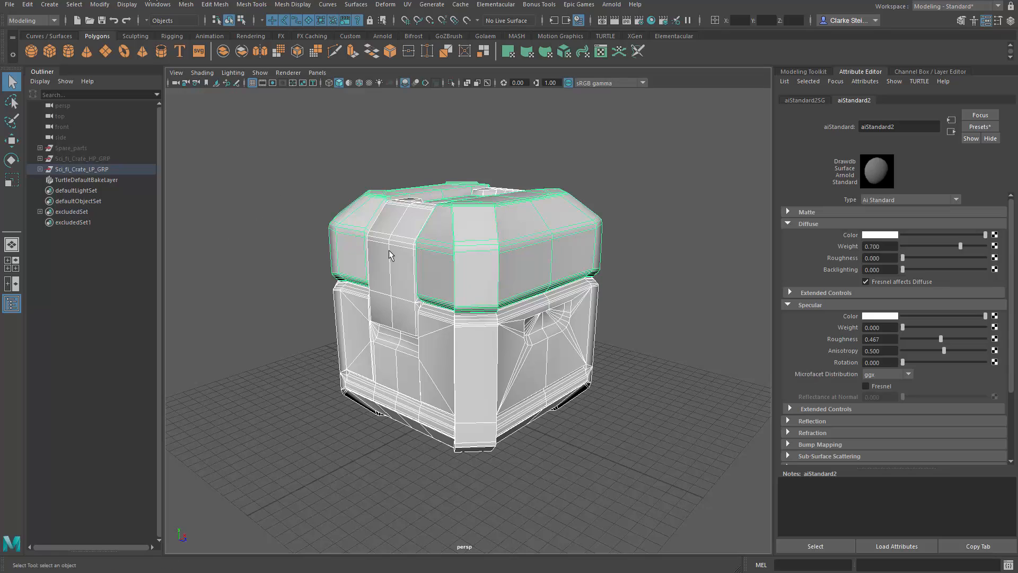
{"action": "left_click", "coordinate": [608, 5]}
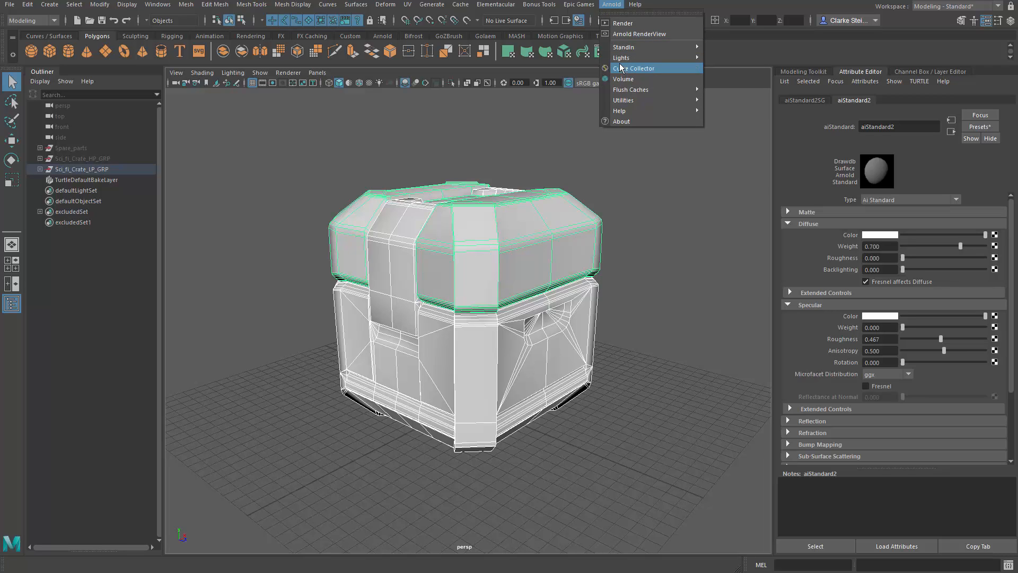
{"action": "mouse_move", "coordinate": [637, 58]}
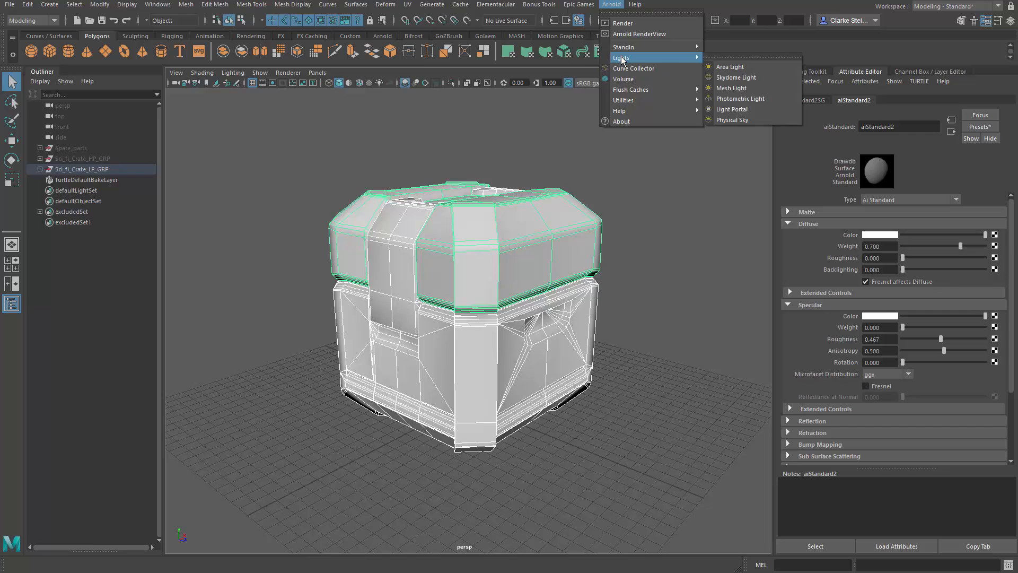
{"action": "left_click", "coordinate": [741, 79]}
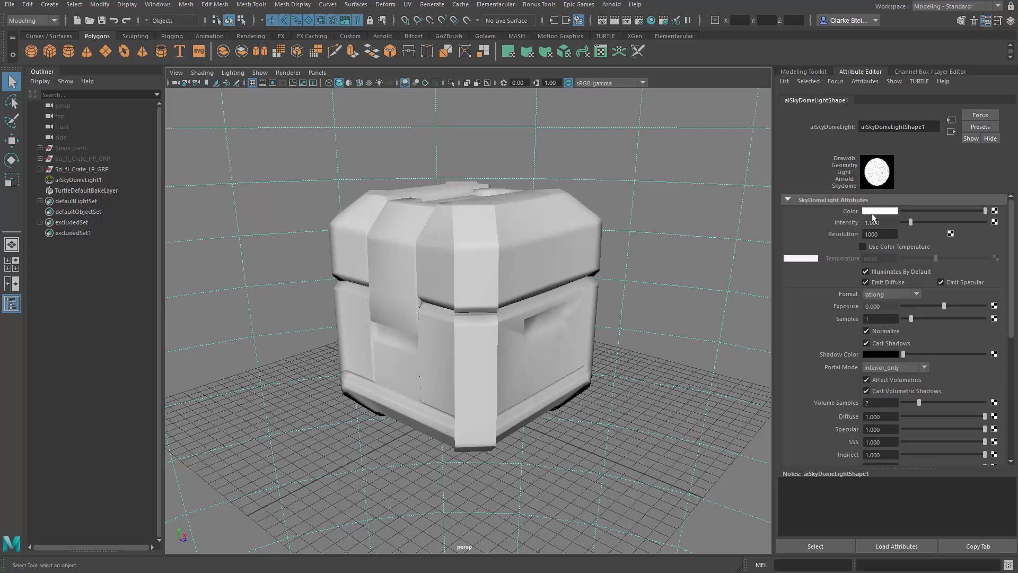
Step: Connect a File texture to the skydome light's color and set its filter type to Off
{"action": "left_click", "coordinate": [994, 212]}
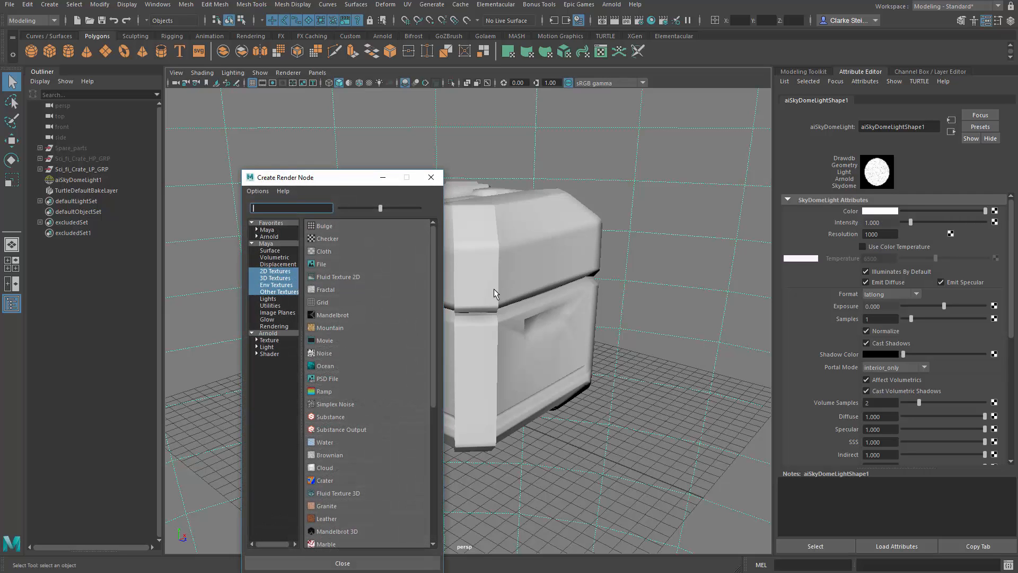
{"action": "left_click_drag", "start_coordinate": [308, 181], "coordinate": [398, 108]}
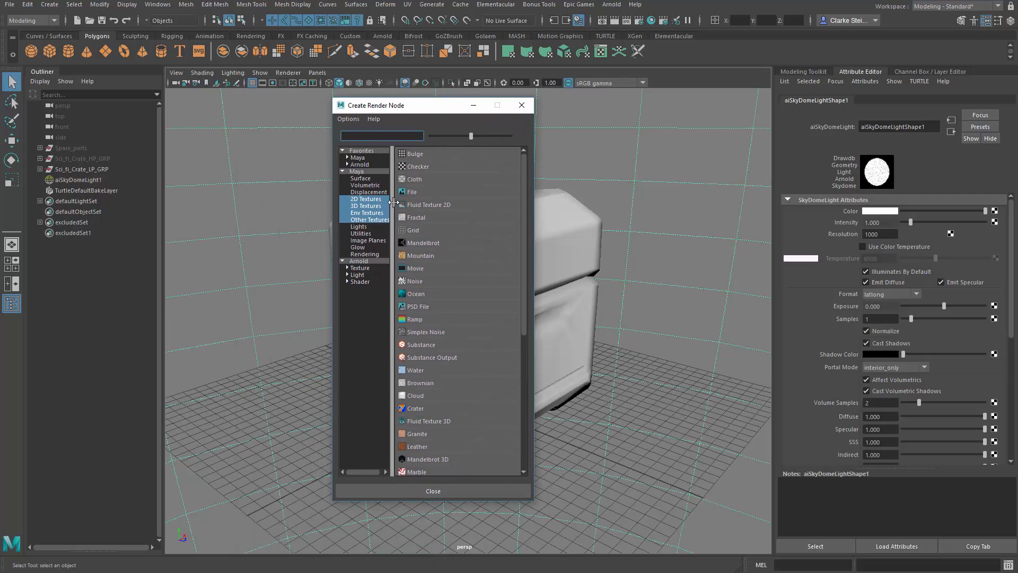
{"action": "left_click", "coordinate": [425, 190]}
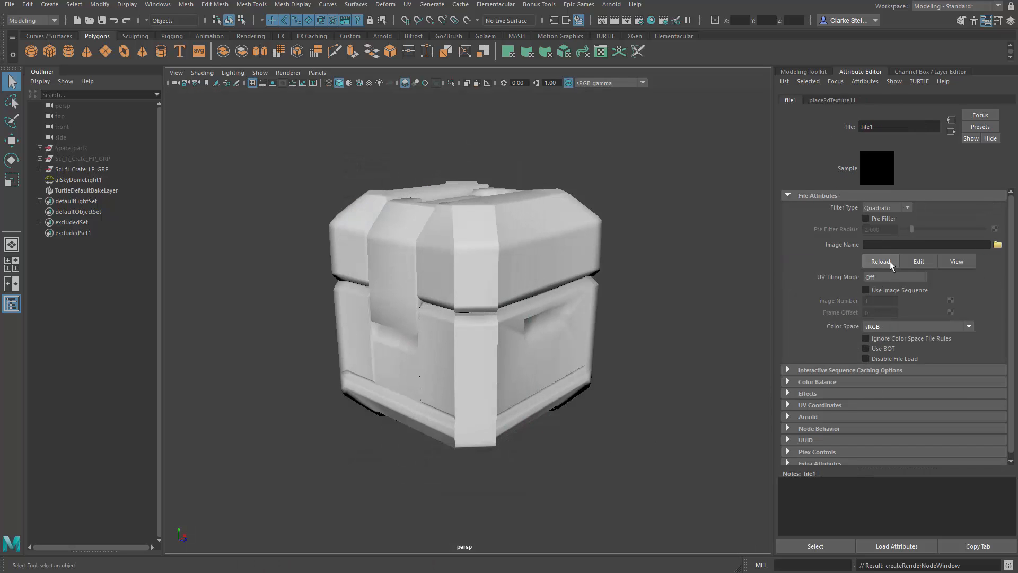
{"action": "left_click", "coordinate": [886, 208]}
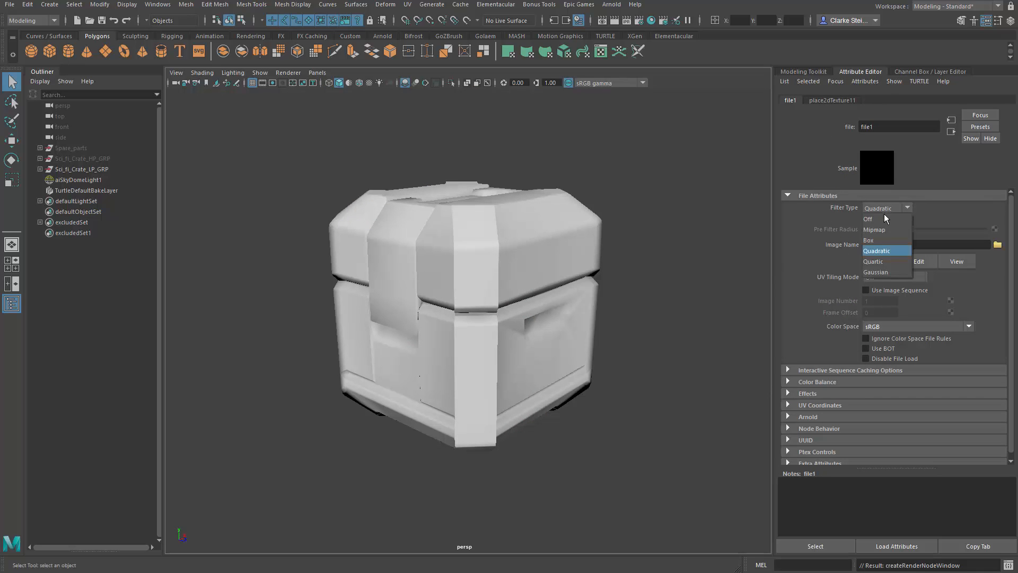
{"action": "left_click", "coordinate": [880, 219]}
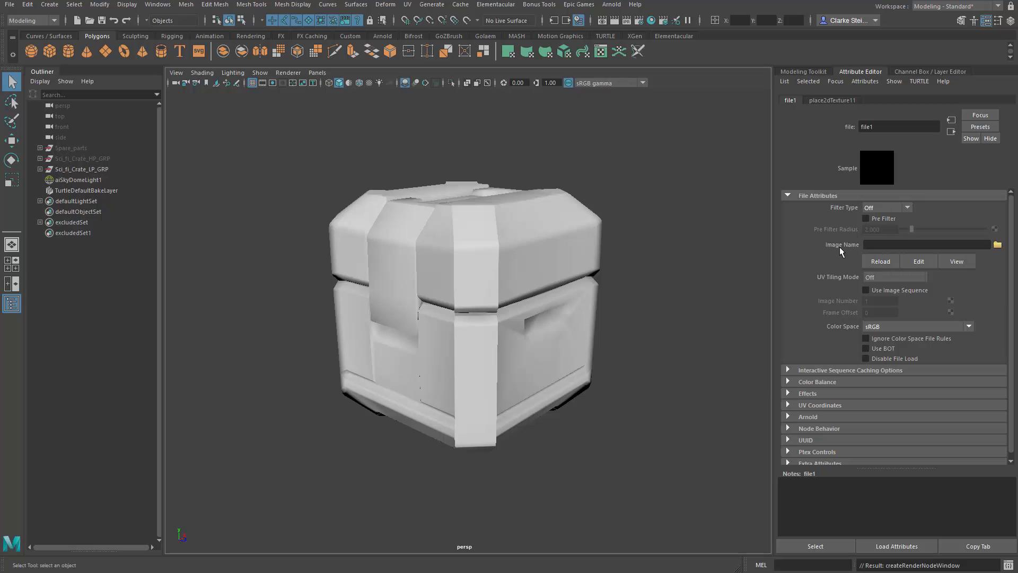
Step: Choose bus_garage.exr in the sourceimages folder as the image for the skydome's file texture
{"action": "left_click", "coordinate": [998, 245]}
{"action": "left_click_drag", "start_coordinate": [476, 91], "coordinate": [585, 95]}
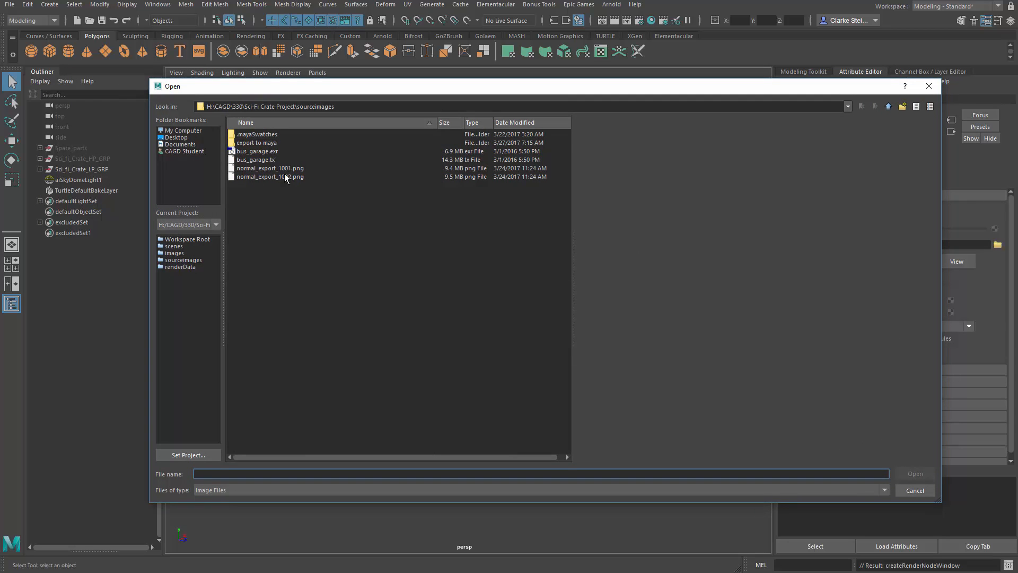
{"action": "left_click", "coordinate": [271, 153]}
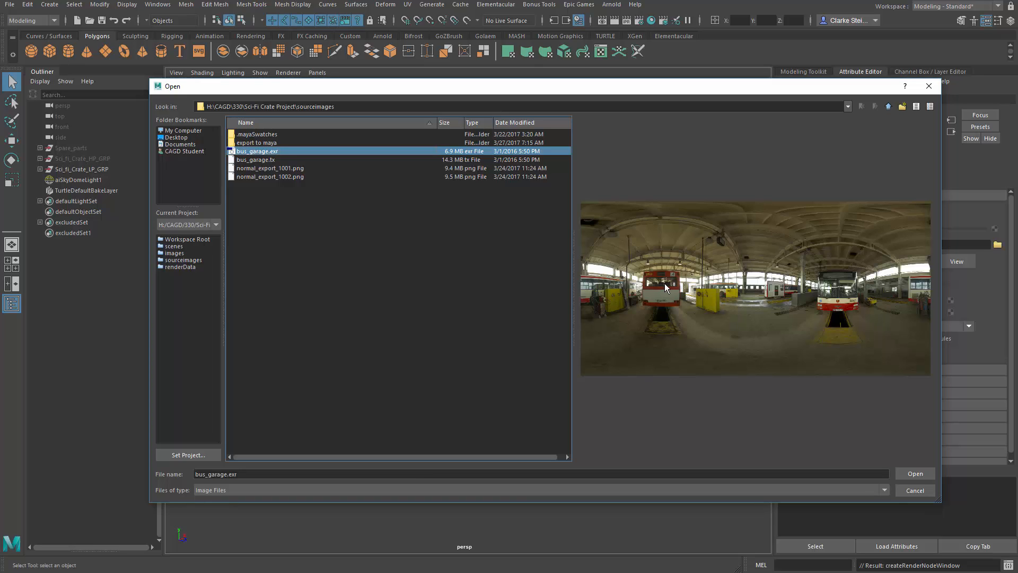
{"action": "left_click", "coordinate": [923, 475]}
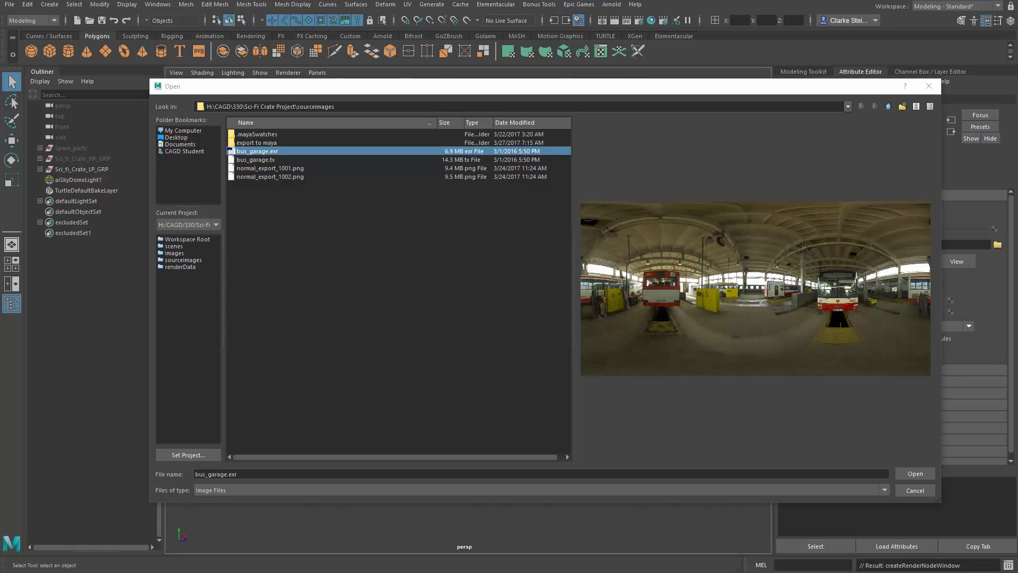
Step: Switch to File Explorer and browse Program Files to Allegorithmic\Substance Painter 2\resources\shelf\allegorithmic\environments on drive C
{"action": "left_click_drag", "start_coordinate": [1017, 90], "coordinate": [651, 58]}
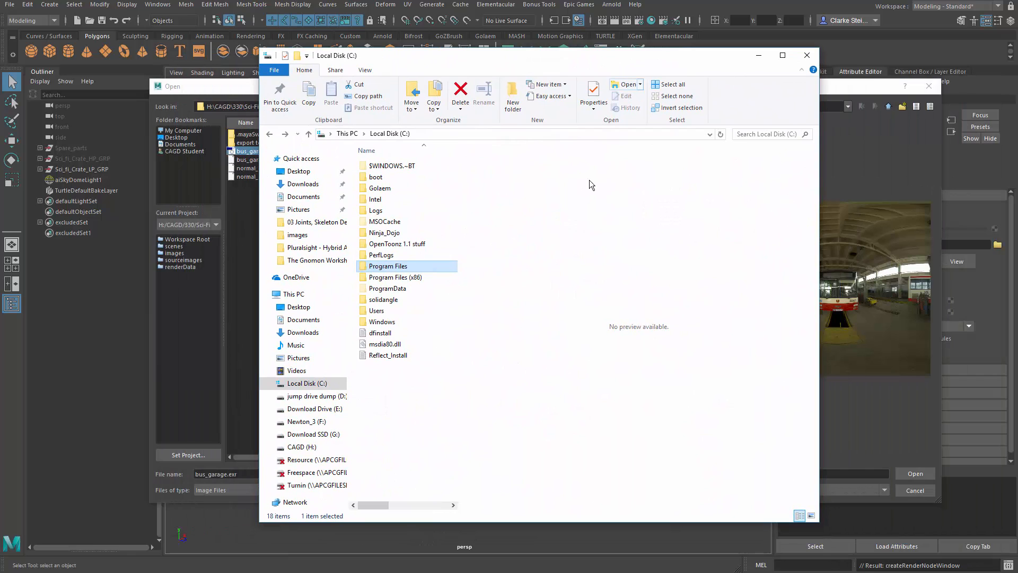
{"action": "double_click", "coordinate": [407, 271]}
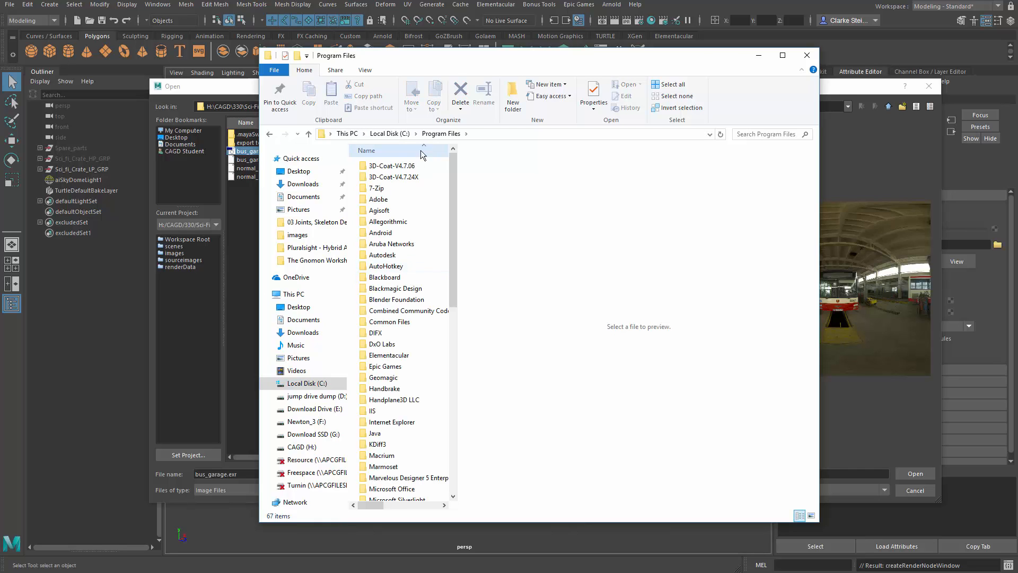
{"action": "double_click", "coordinate": [401, 223]}
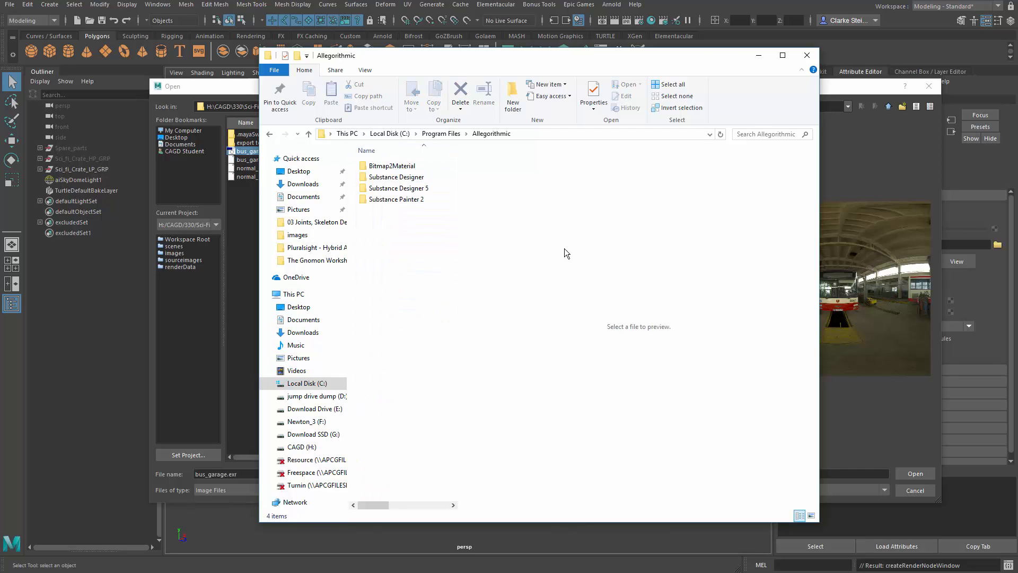
{"action": "double_click", "coordinate": [413, 201]}
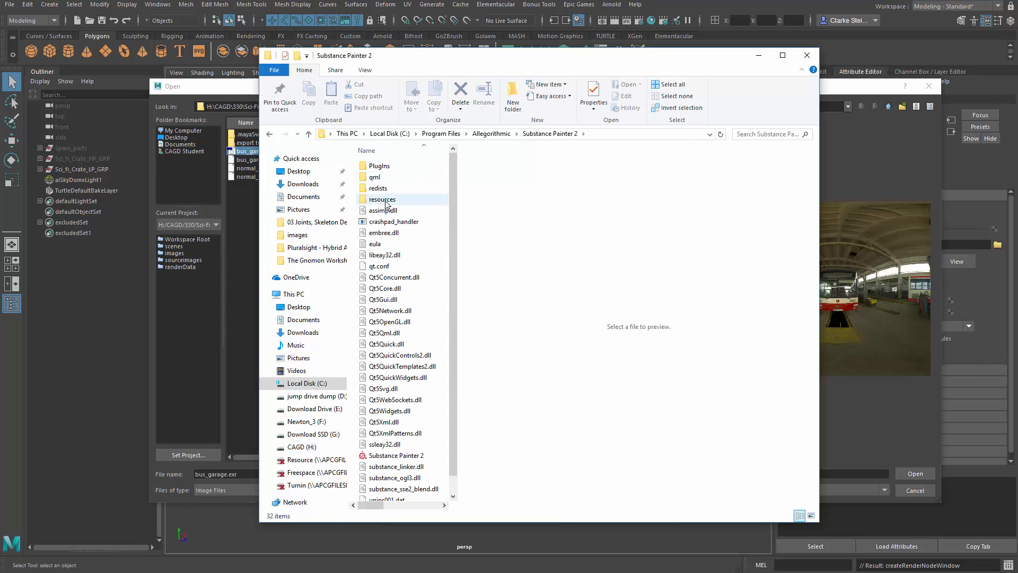
{"action": "double_click", "coordinate": [384, 200]}
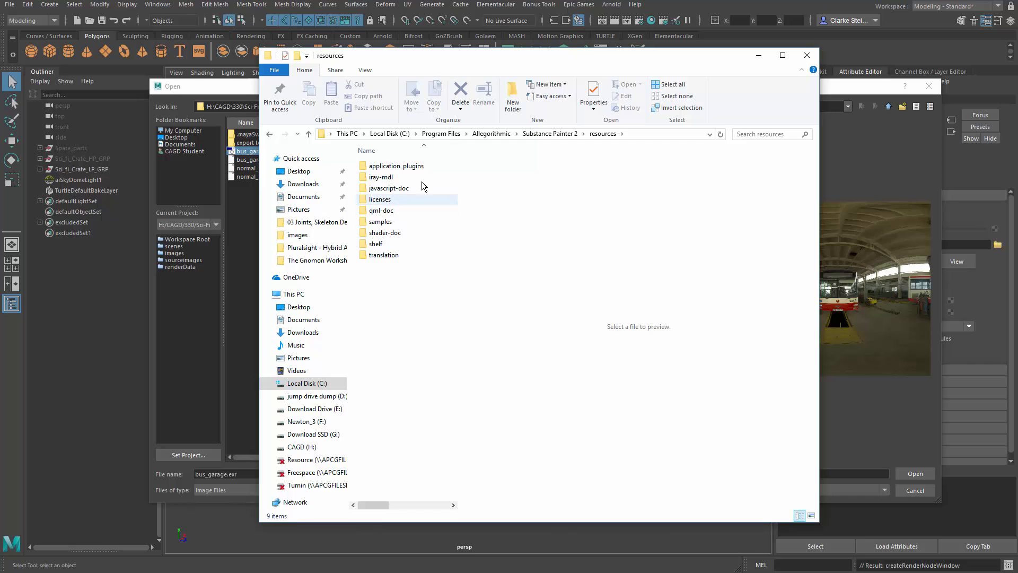
{"action": "double_click", "coordinate": [380, 244]}
{"action": "double_click", "coordinate": [393, 168]}
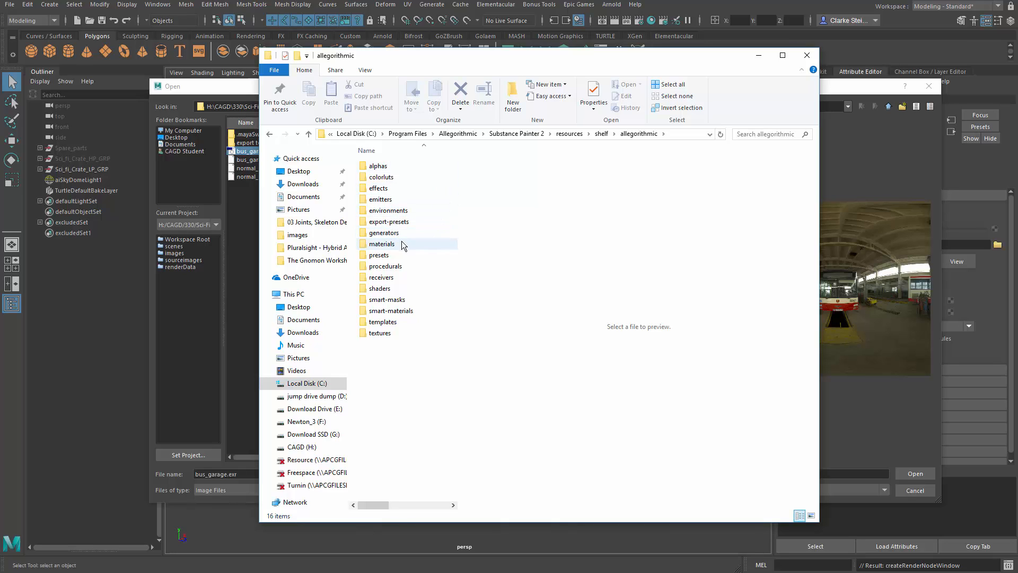
{"action": "double_click", "coordinate": [389, 210]}
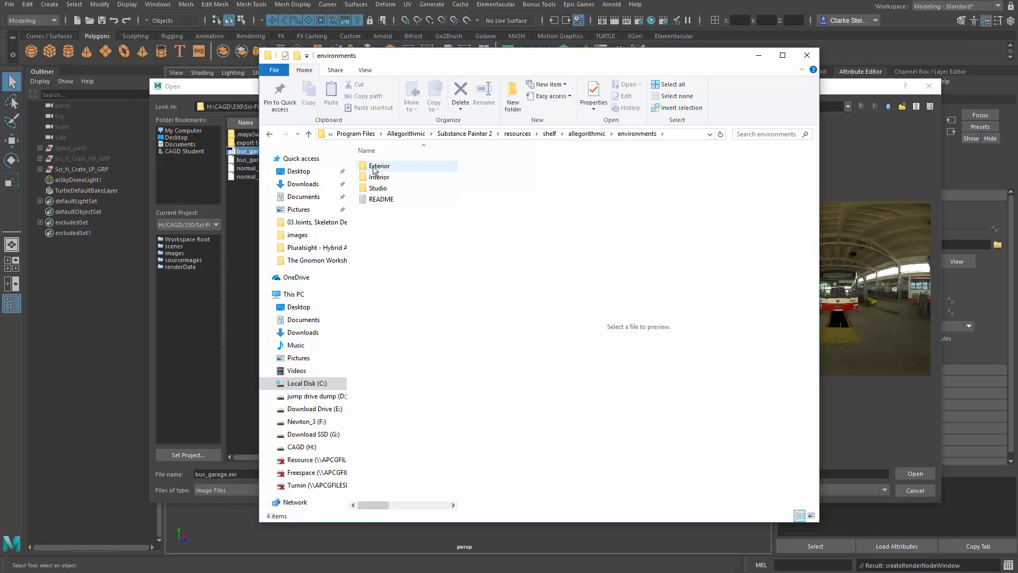
Step: Look through the Exterior, Interior and Studio environment folders, including the bus_garage file, and return to the environments folder
{"action": "double_click", "coordinate": [395, 167]}
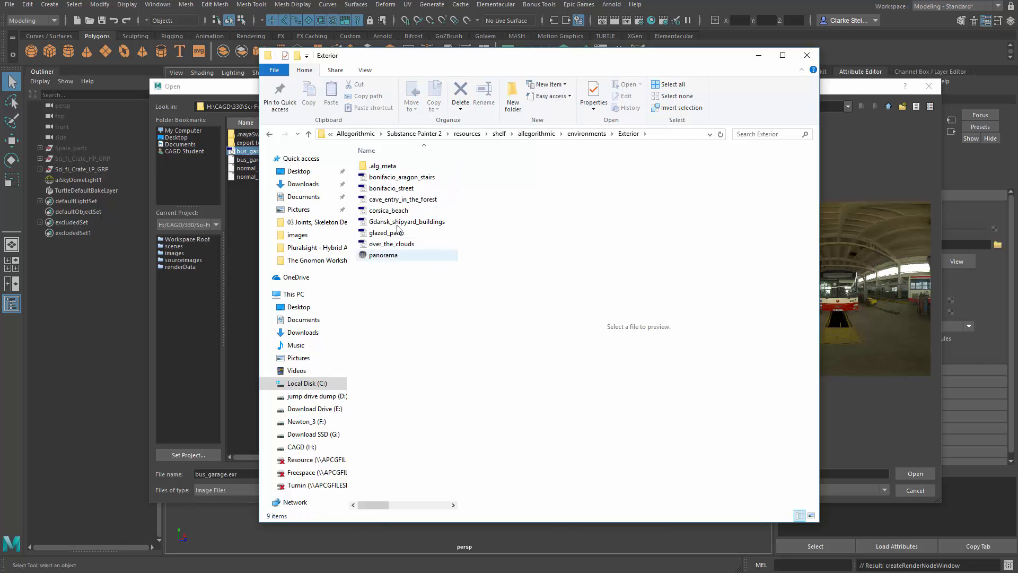
{"action": "left_click", "coordinate": [272, 136]}
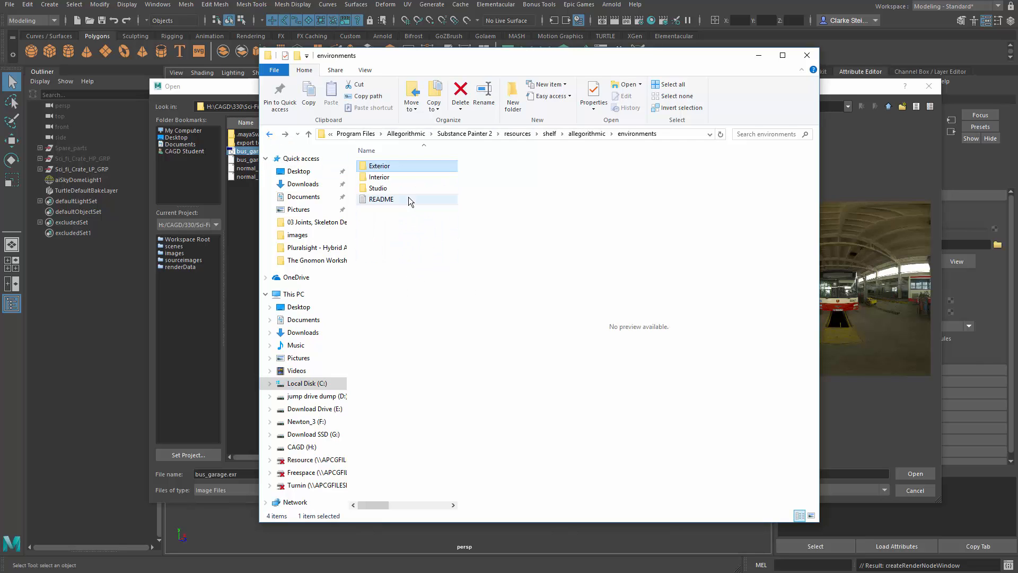
{"action": "double_click", "coordinate": [391, 177]}
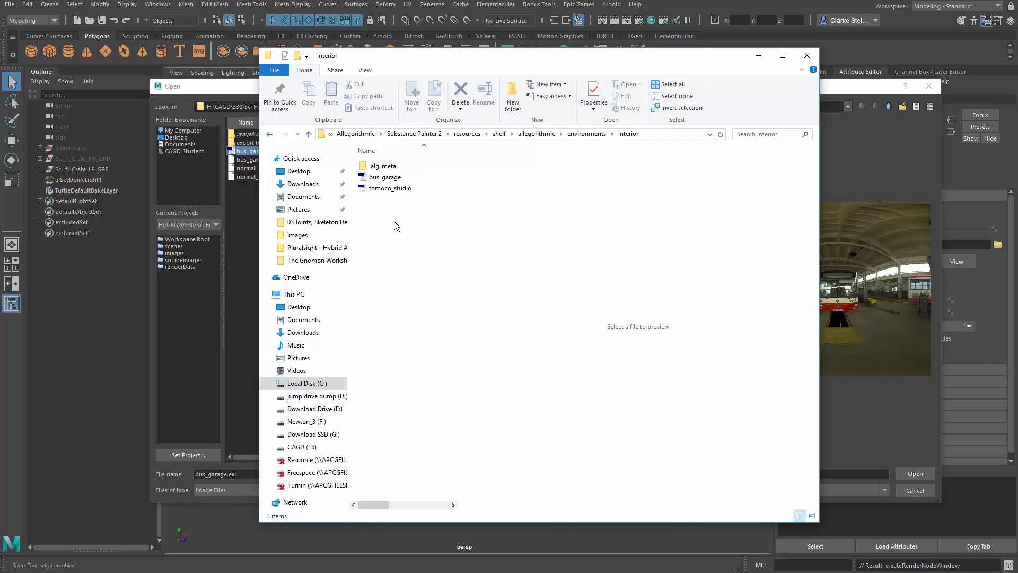
{"action": "left_click", "coordinate": [399, 182]}
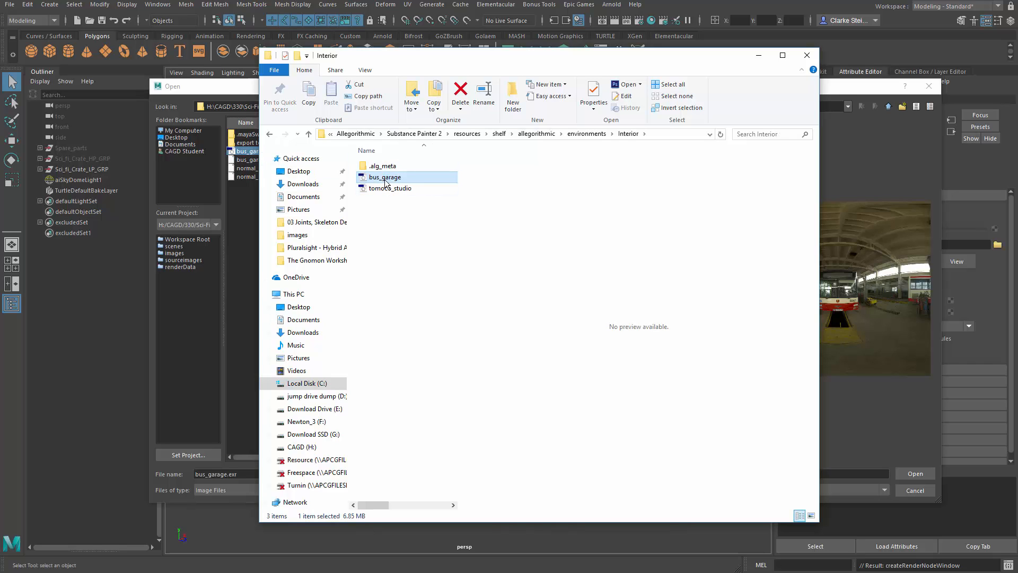
{"action": "left_click", "coordinate": [270, 134]}
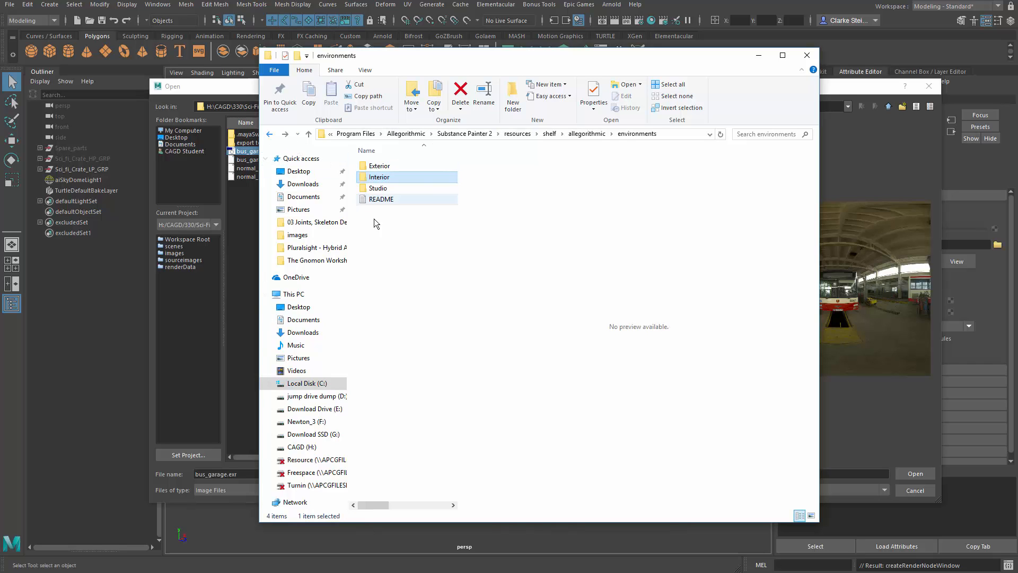
{"action": "double_click", "coordinate": [379, 189]}
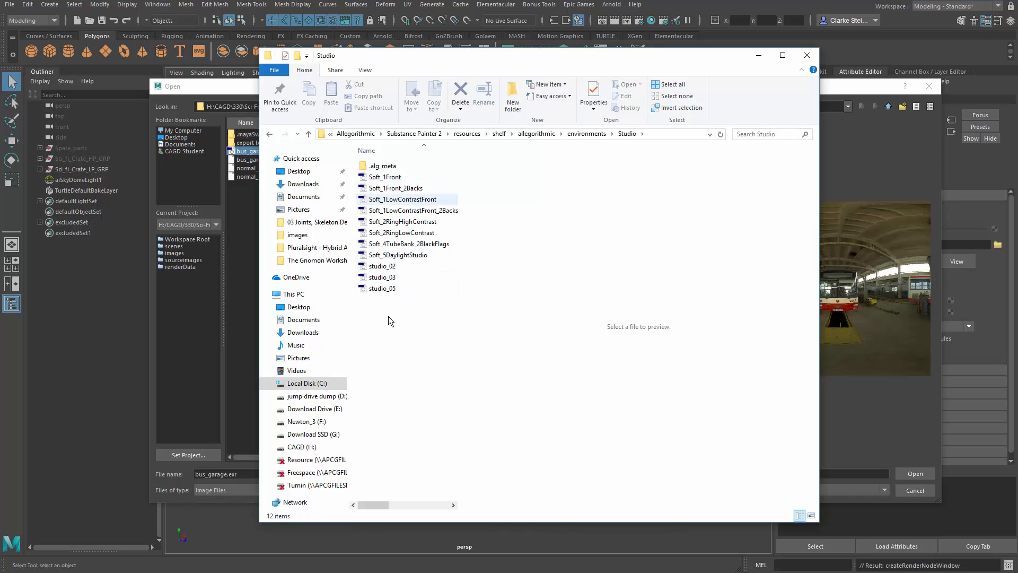
{"action": "left_click", "coordinate": [268, 134]}
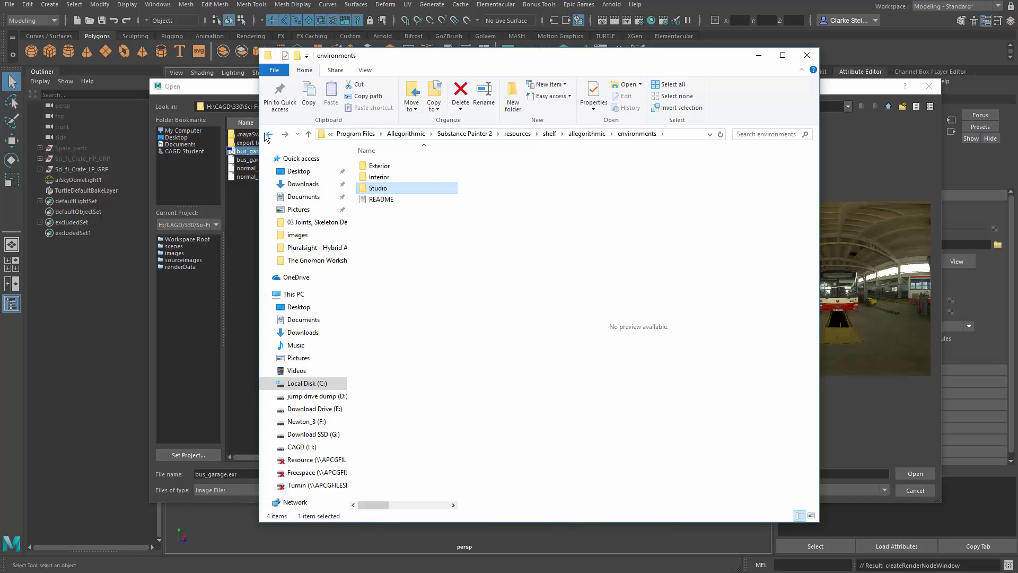
Step: Check the Interior environment folder once more and go back up to Substance Painter 2's resources folder
{"action": "double_click", "coordinate": [380, 177]}
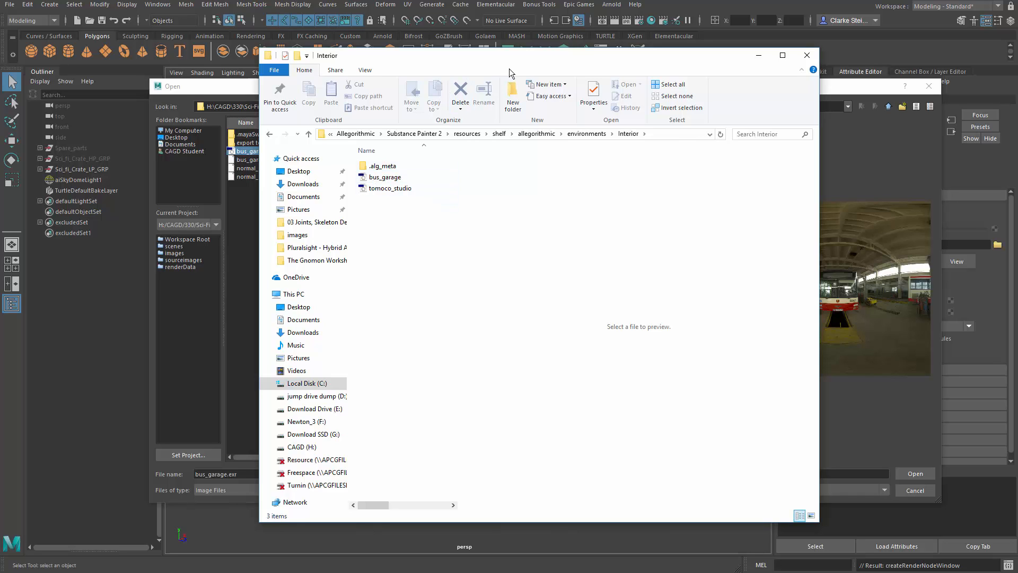
{"action": "left_click_drag", "start_coordinate": [509, 71], "coordinate": [340, 73]}
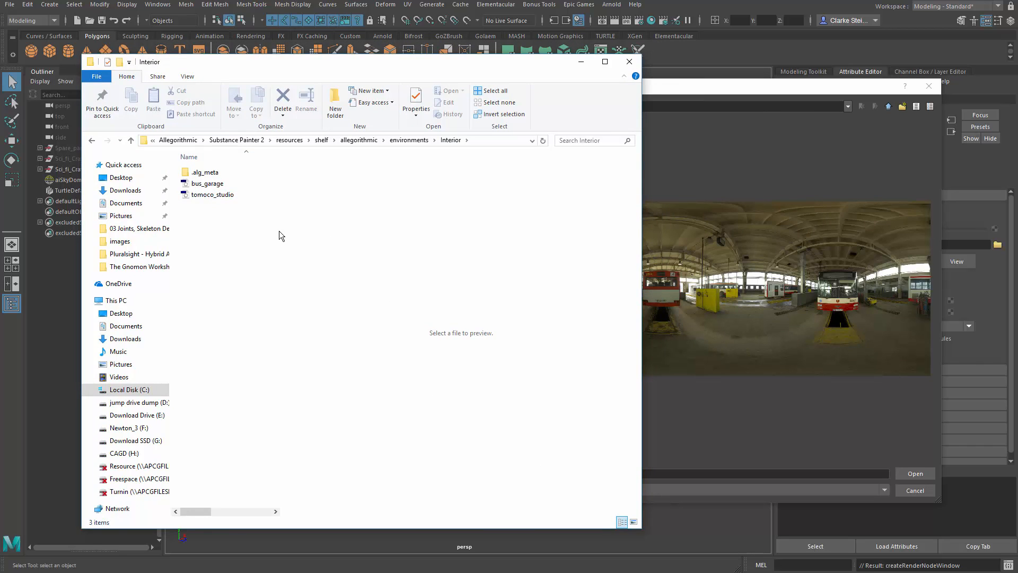
{"action": "left_click_drag", "start_coordinate": [326, 67], "coordinate": [590, 95]}
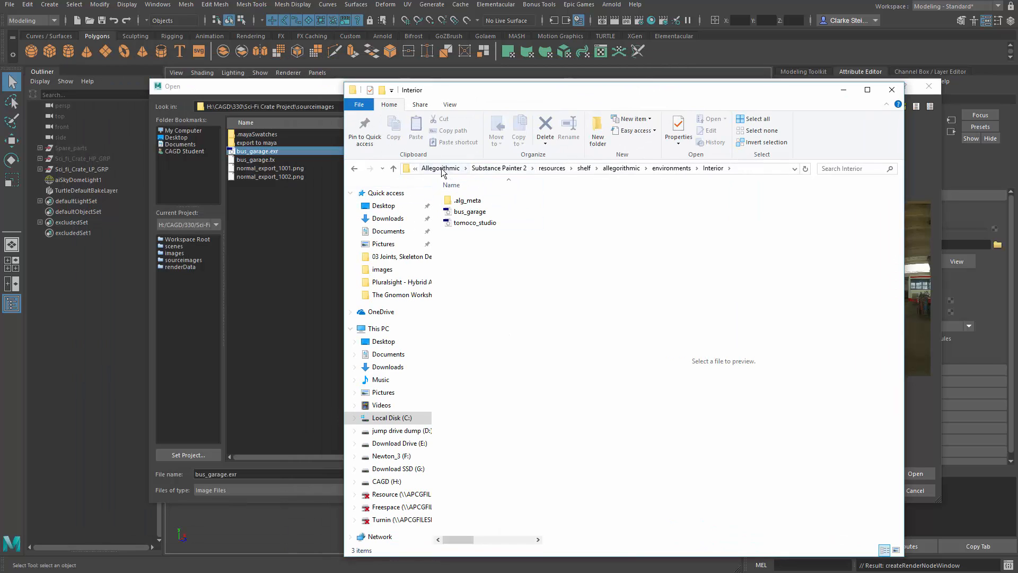
{"action": "left_click", "coordinate": [354, 169]}
{"action": "left_click", "coordinate": [354, 168]}
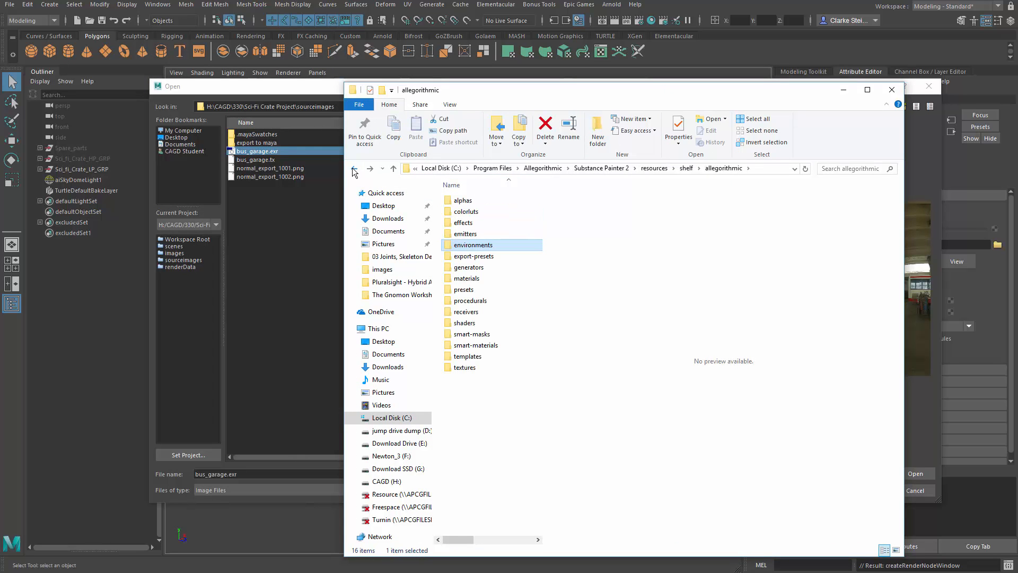
{"action": "left_click", "coordinate": [354, 169]}
{"action": "left_click", "coordinate": [354, 169]}
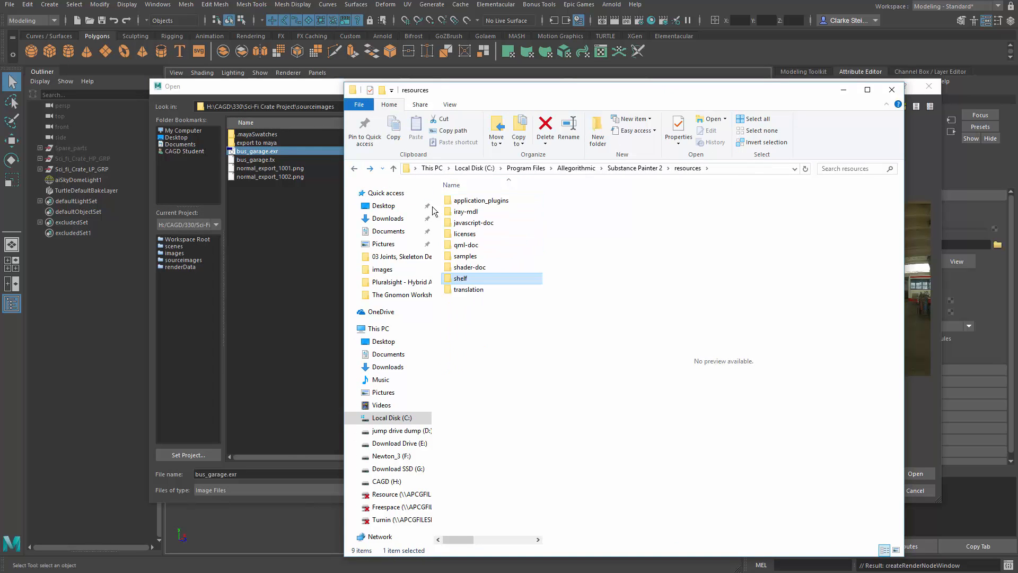
Step: Browse to Maya's supplied environment images in Program Files\Autodesk\Maya2017\presets\Assets\IBL
{"action": "left_click", "coordinate": [525, 169]}
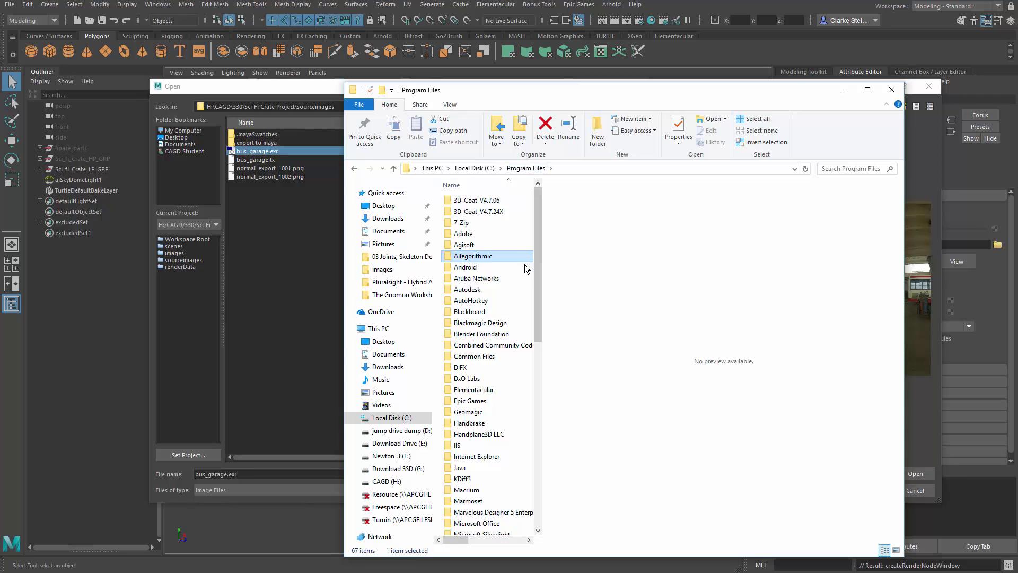
{"action": "left_click_drag", "start_coordinate": [541, 252], "coordinate": [546, 274]}
{"action": "scroll", "coordinate": [546, 270], "scroll_direction": "up", "scroll_amount": 2}
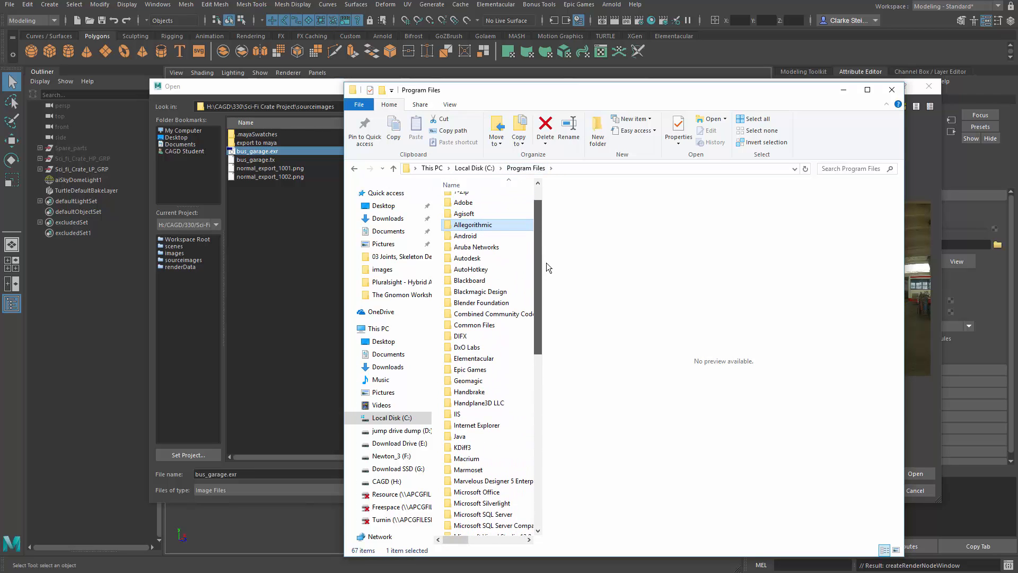
{"action": "double_click", "coordinate": [469, 282]}
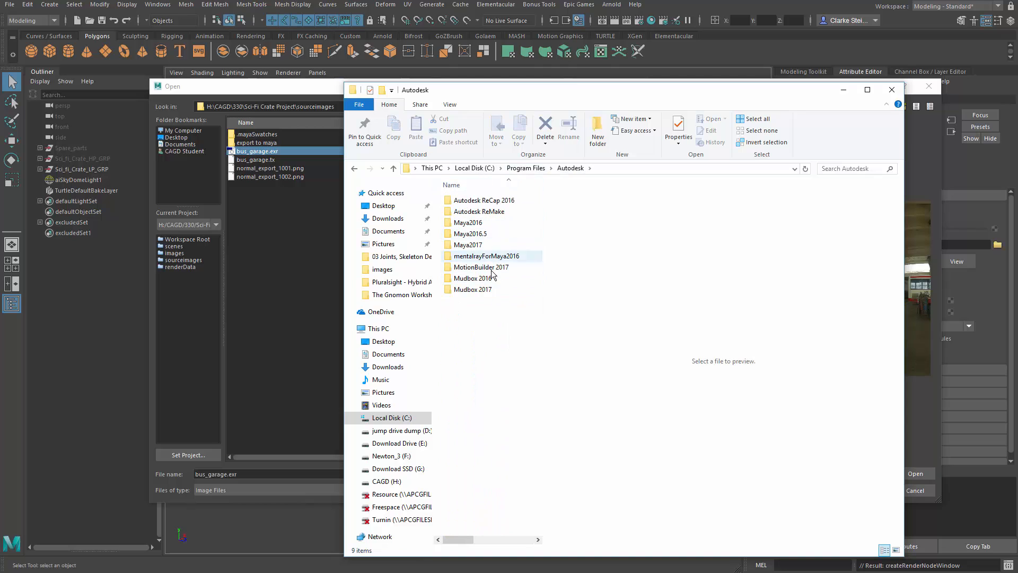
{"action": "double_click", "coordinate": [480, 247]}
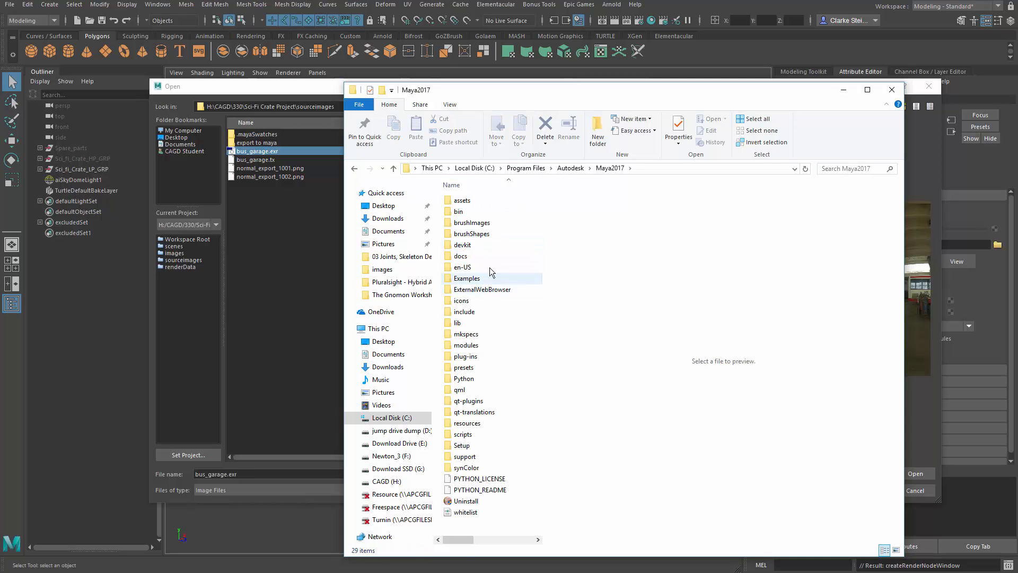
{"action": "double_click", "coordinate": [468, 372]}
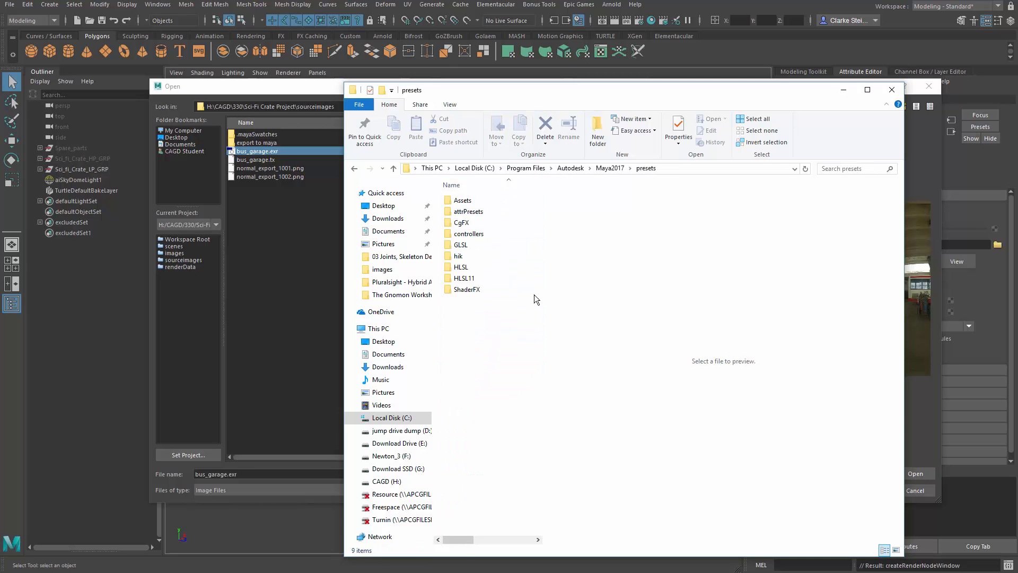
{"action": "double_click", "coordinate": [467, 204]}
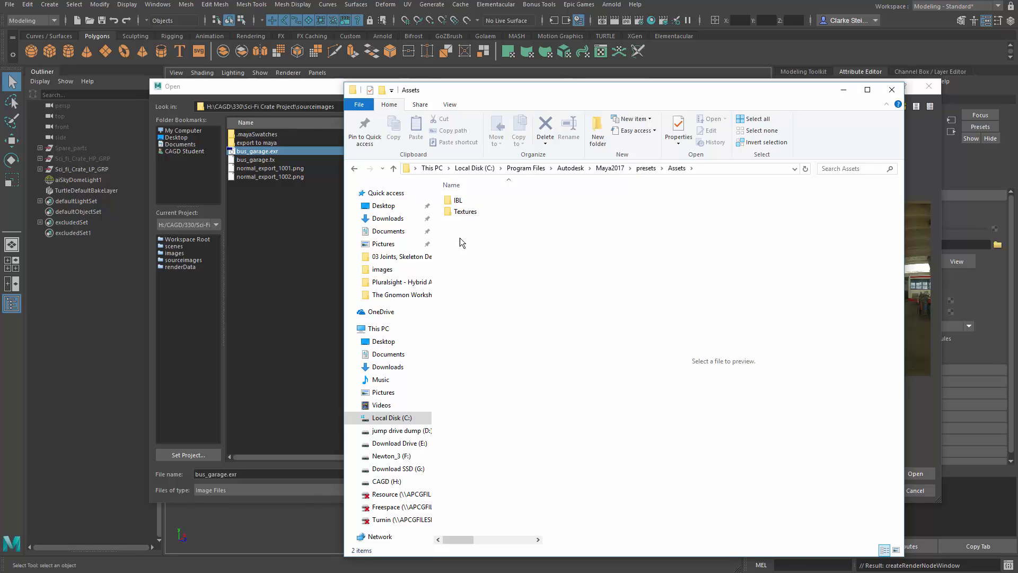
{"action": "double_click", "coordinate": [462, 200]}
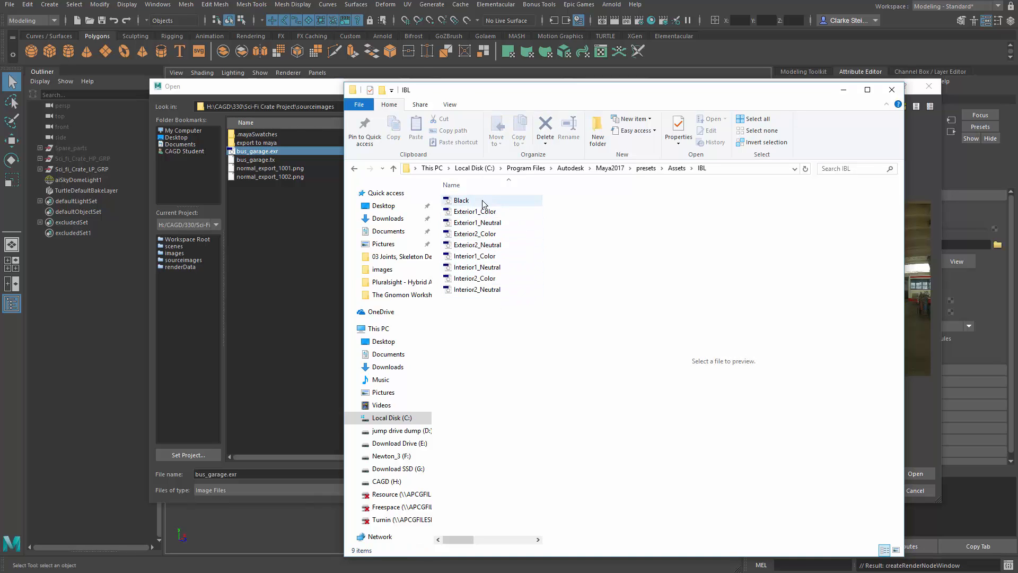
Step: Look through the Exterior, Interior and Black environment images in the IBL folder
{"action": "left_click", "coordinate": [481, 223]}
{"action": "left_click", "coordinate": [481, 245]}
{"action": "left_click", "coordinate": [482, 279]}
{"action": "left_click", "coordinate": [483, 256]}
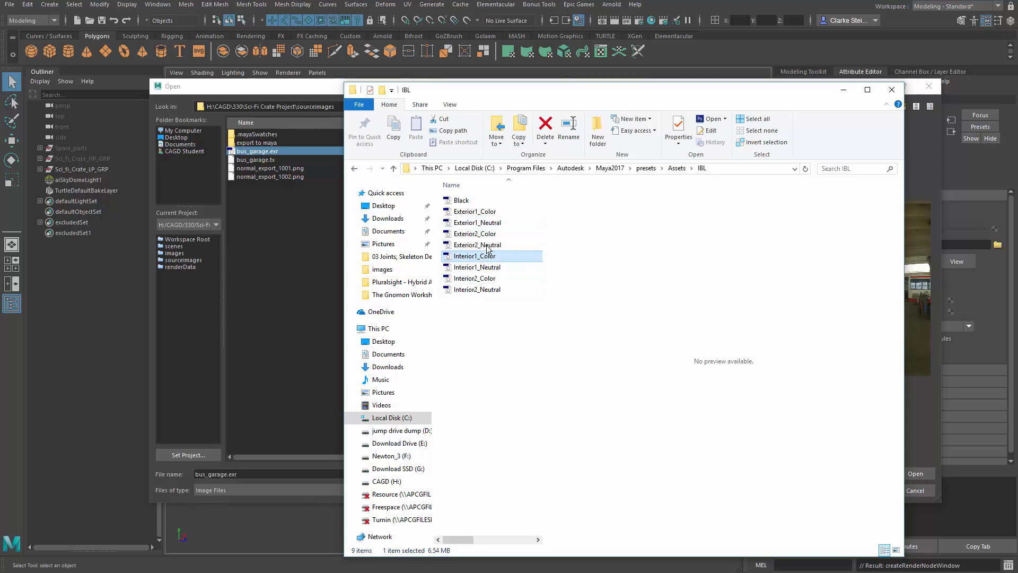
{"action": "left_click", "coordinate": [483, 234]}
{"action": "left_click", "coordinate": [486, 200]}
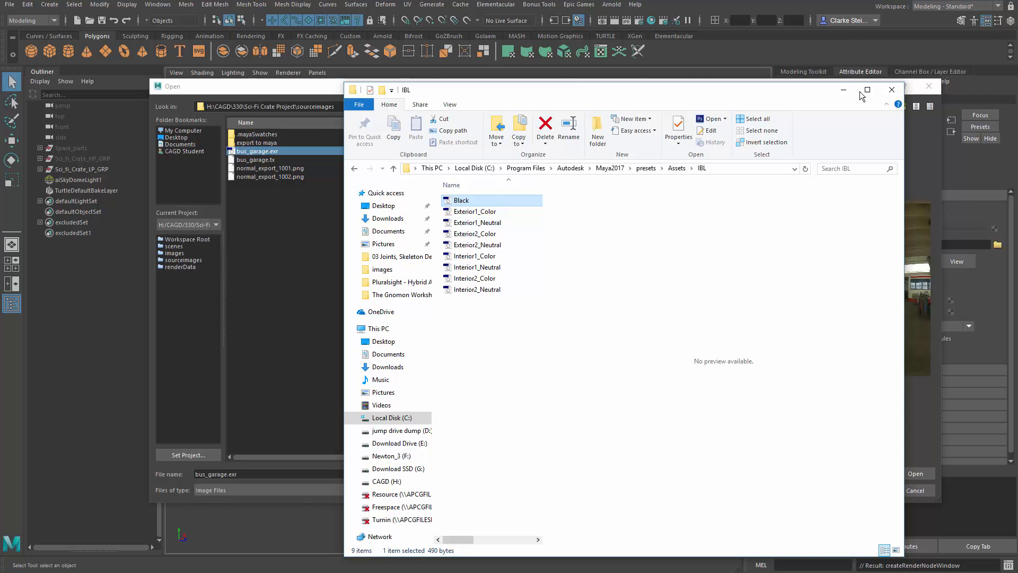
Step: Close File Explorer, load bus_garage.exr into the skydome's file texture, and examine the garage environment around the crate
{"action": "left_click", "coordinate": [891, 89]}
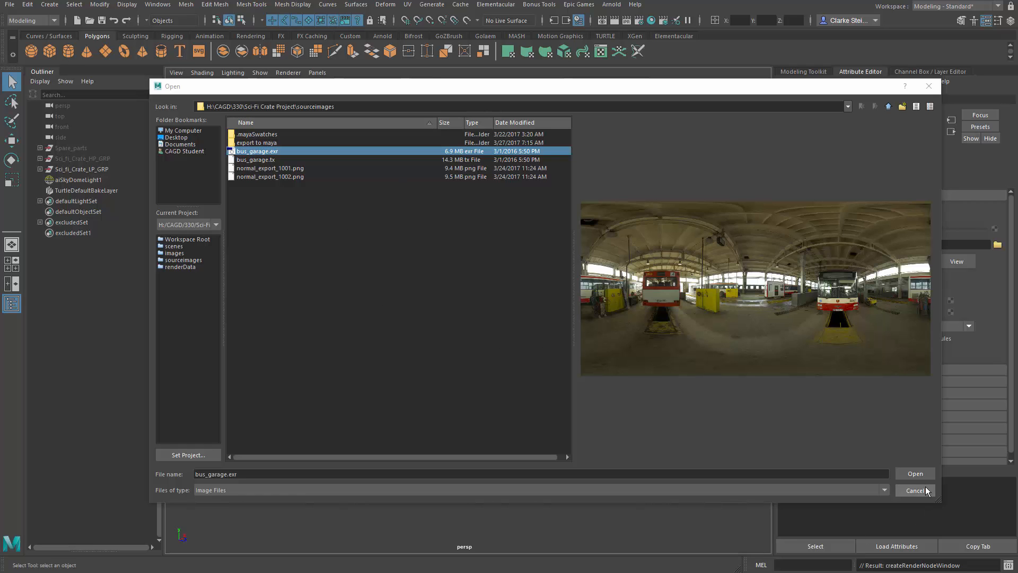
{"action": "left_click", "coordinate": [917, 473]}
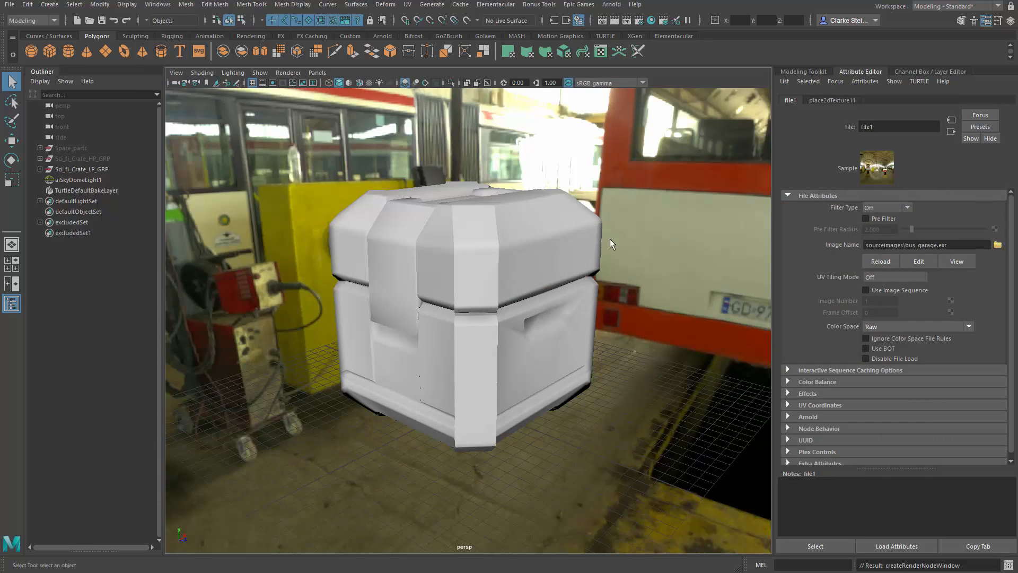
{"action": "scroll", "coordinate": [688, 303], "scroll_direction": "down", "scroll_amount": 15}
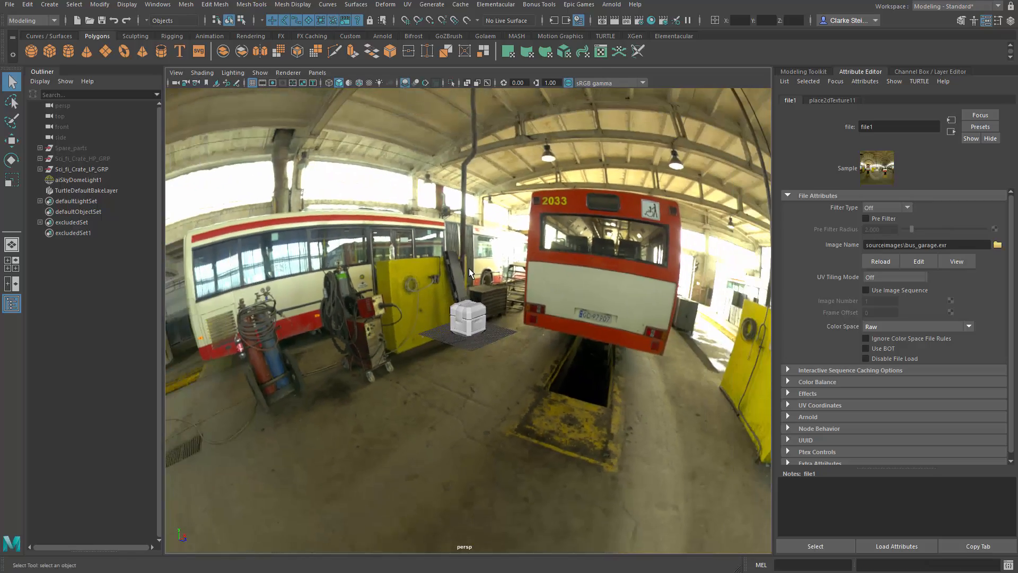
{"action": "left_click_drag", "start_coordinate": [665, 284], "coordinate": [759, 278], "text": "alt"}
{"action": "left_click_drag", "start_coordinate": [297, 289], "coordinate": [457, 241], "text": "alt"}
{"action": "right_click_drag", "start_coordinate": [458, 241], "coordinate": [541, 246], "text": "alt"}
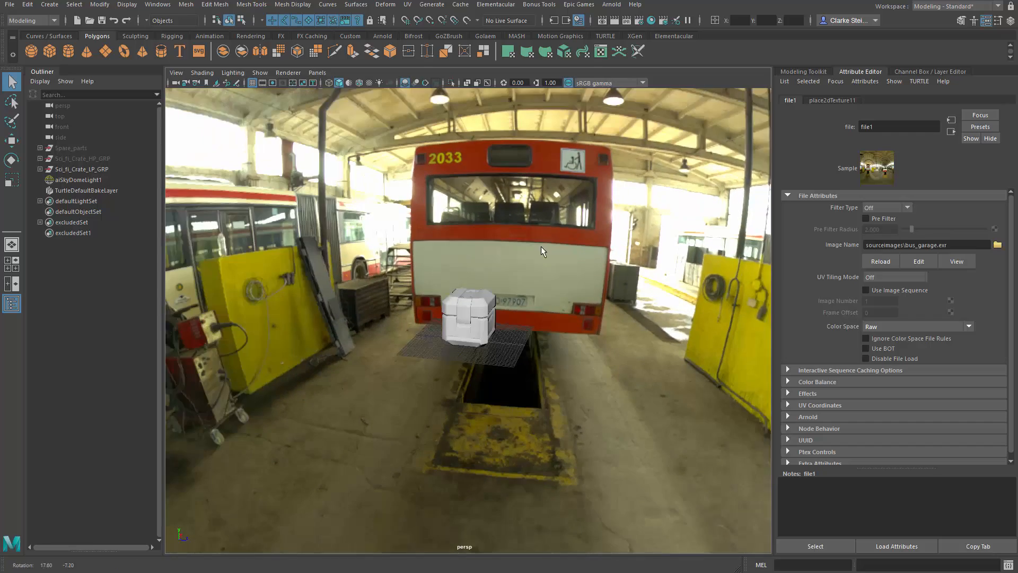
{"action": "middle_click_drag", "start_coordinate": [541, 246], "coordinate": [458, 307], "text": "alt"}
{"action": "right_click_drag", "start_coordinate": [458, 308], "coordinate": [593, 314], "text": "alt"}
{"action": "middle_click_drag", "start_coordinate": [593, 319], "coordinate": [620, 305], "text": "alt"}
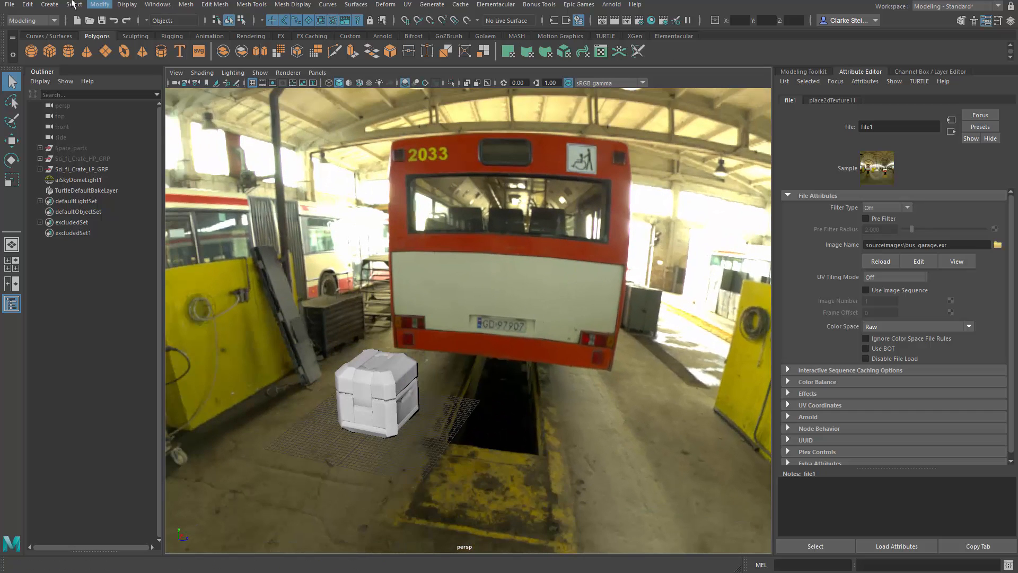
Step: Create a directional light in the crate scene
{"action": "left_click", "coordinate": [49, 5]}
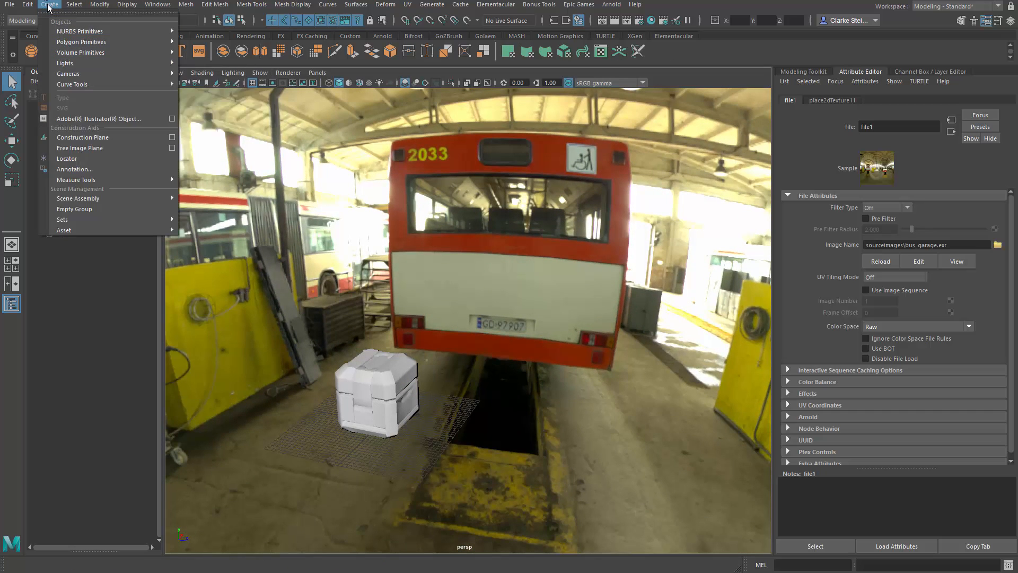
{"action": "mouse_move", "coordinate": [68, 64]}
{"action": "left_click", "coordinate": [213, 83]}
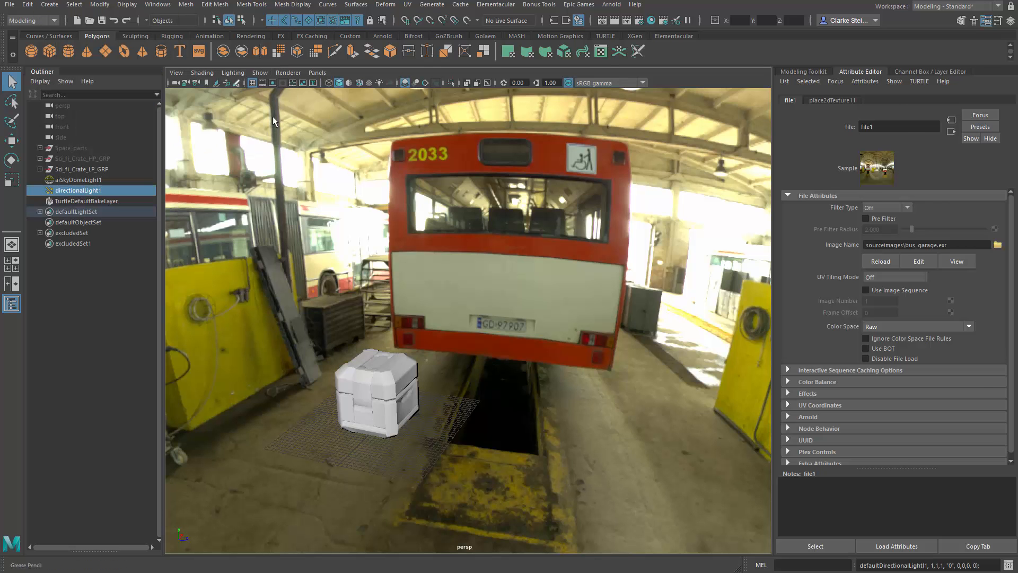
{"action": "left_click_drag", "start_coordinate": [478, 297], "coordinate": [529, 331], "text": "alt"}
{"action": "scroll", "coordinate": [526, 340], "scroll_direction": "up", "scroll_amount": 4}
{"action": "scroll", "coordinate": [546, 317], "scroll_direction": "up", "scroll_amount": 5}
{"action": "middle_click_drag", "start_coordinate": [530, 331], "coordinate": [549, 265], "text": "alt"}
{"action": "right_click_drag", "start_coordinate": [549, 265], "coordinate": [615, 313], "text": "alt"}
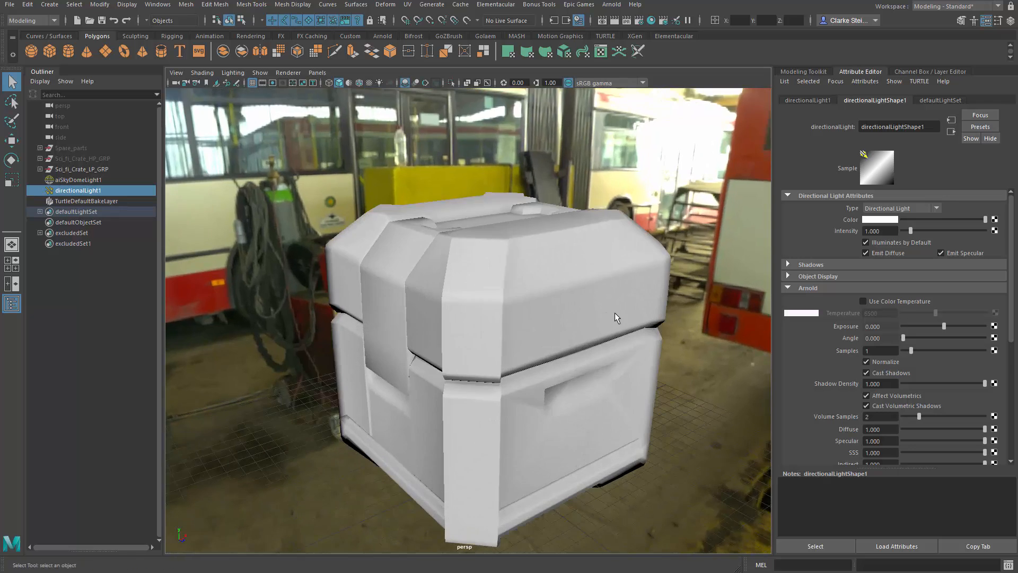
Step: Move the directional light out of the crate to the open floor beside it and scale its icon up
{"action": "left_click_drag", "start_coordinate": [615, 313], "coordinate": [573, 304], "text": "alt"}
{"action": "key", "text": "w"}
{"action": "key", "text": "e"}
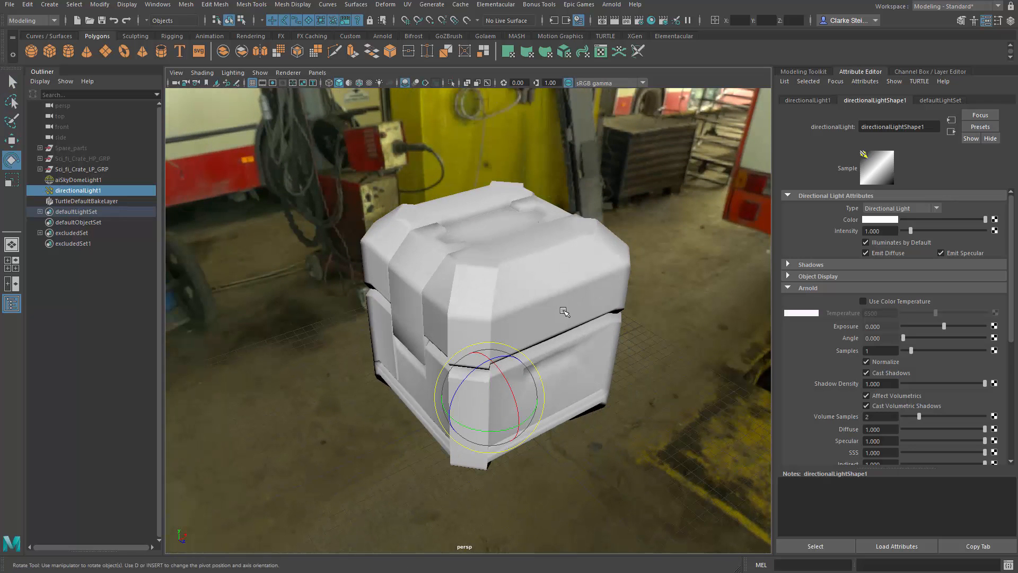
{"action": "key", "text": "w"}
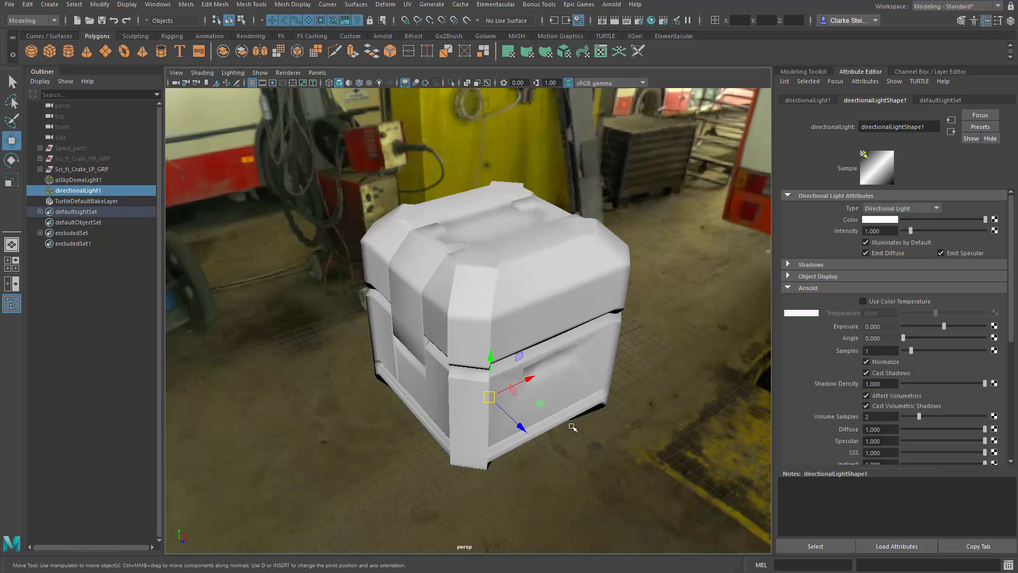
{"action": "scroll", "coordinate": [579, 409], "scroll_direction": "down", "scroll_amount": 3}
{"action": "left_click_drag", "start_coordinate": [572, 428], "coordinate": [695, 380], "text": "alt"}
{"action": "middle_click_drag", "start_coordinate": [489, 342], "coordinate": [426, 312], "text": "alt"}
{"action": "key", "text": "r"}
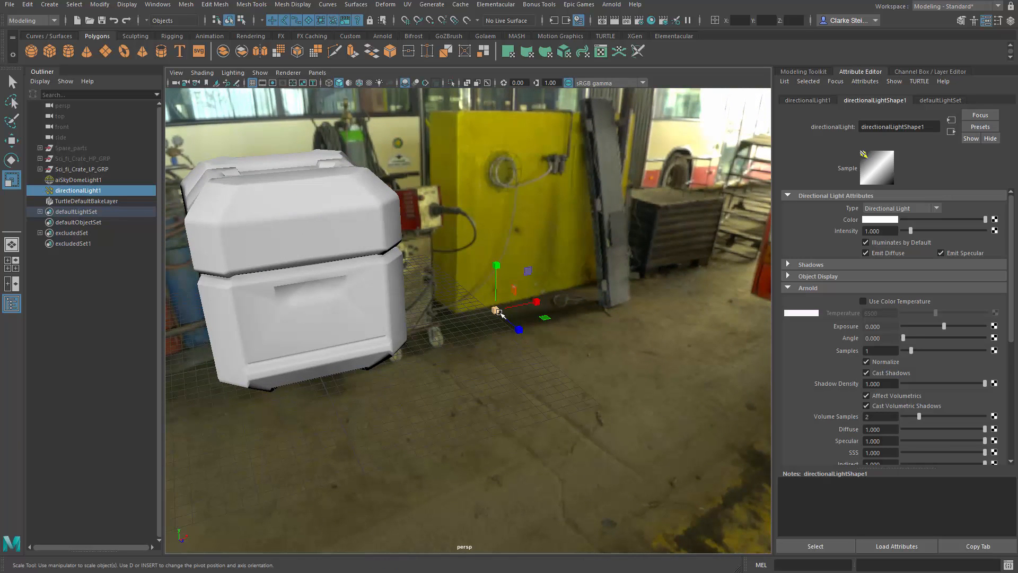
{"action": "left_click_drag", "start_coordinate": [499, 312], "coordinate": [702, 345]}
{"action": "scroll", "coordinate": [584, 324], "scroll_direction": "down", "scroll_amount": 5}
{"action": "left_click_drag", "start_coordinate": [408, 290], "coordinate": [465, 350], "text": "alt"}
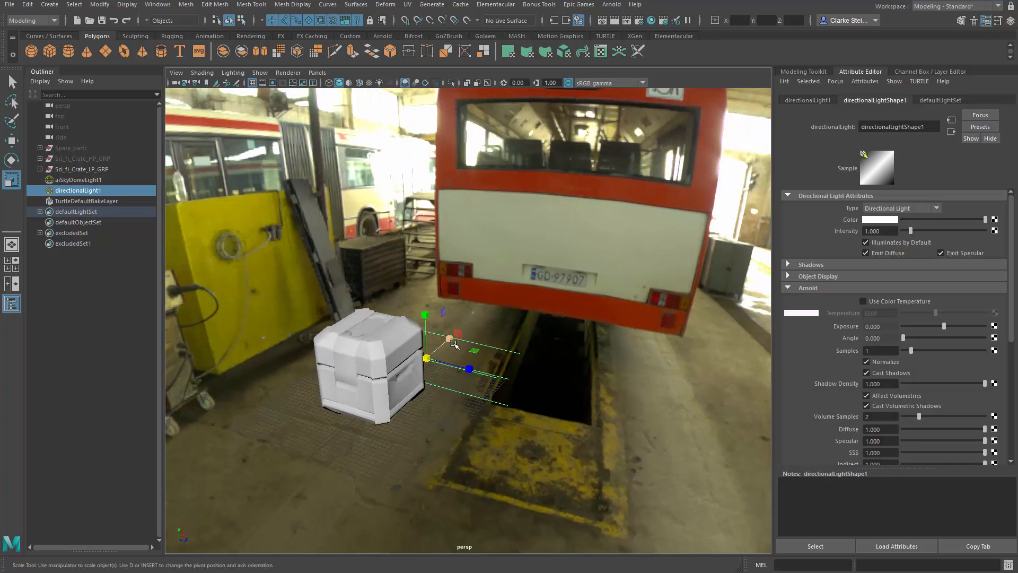
Step: Use the Show Manipulator tool to move the directional light's target point onto the crate
{"action": "key", "text": "t"}
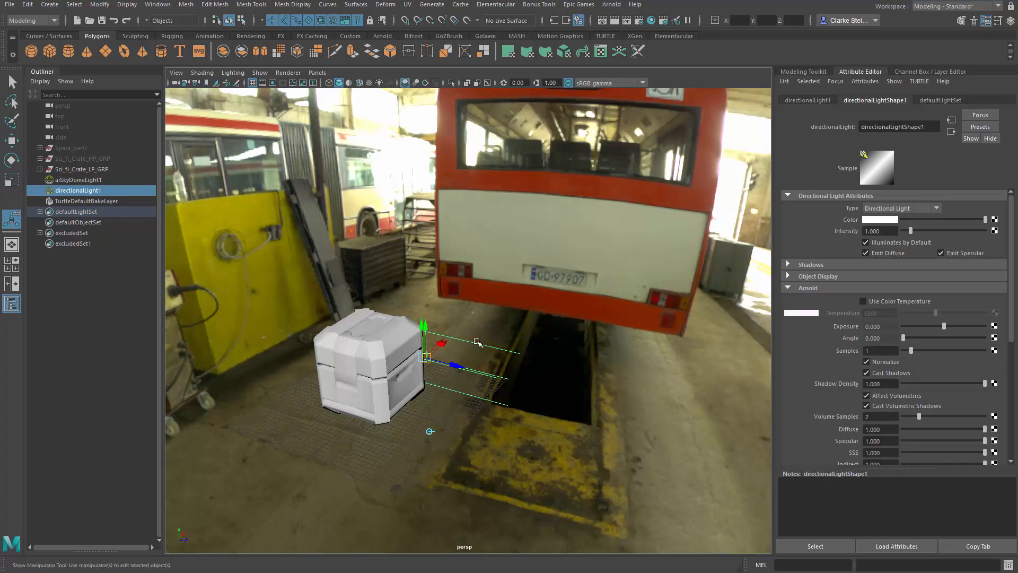
{"action": "right_click_drag", "start_coordinate": [465, 322], "coordinate": [653, 387], "text": "alt"}
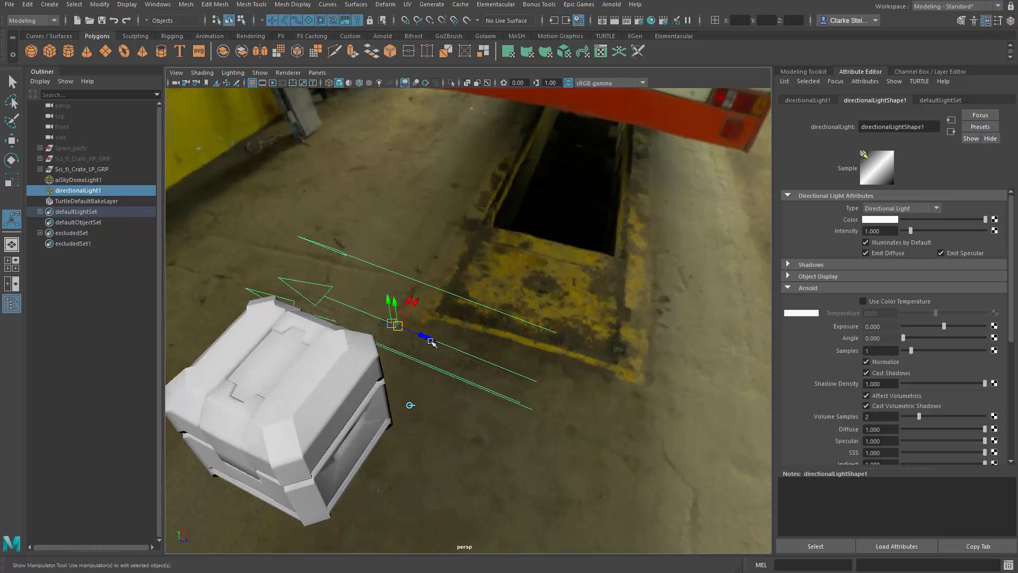
{"action": "left_click_drag", "start_coordinate": [419, 335], "coordinate": [258, 274]}
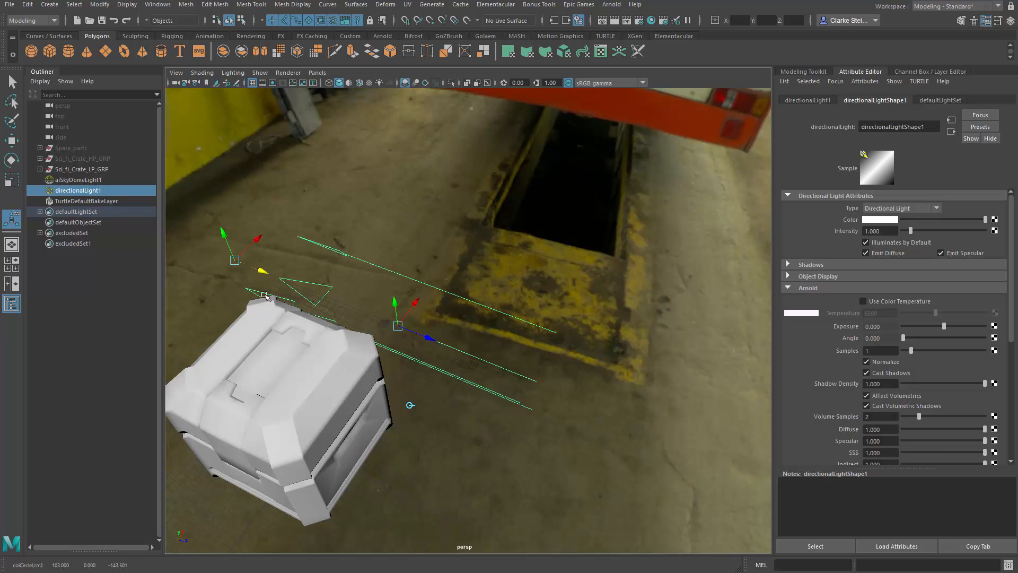
{"action": "left_click_drag", "start_coordinate": [429, 315], "coordinate": [503, 363], "text": "alt"}
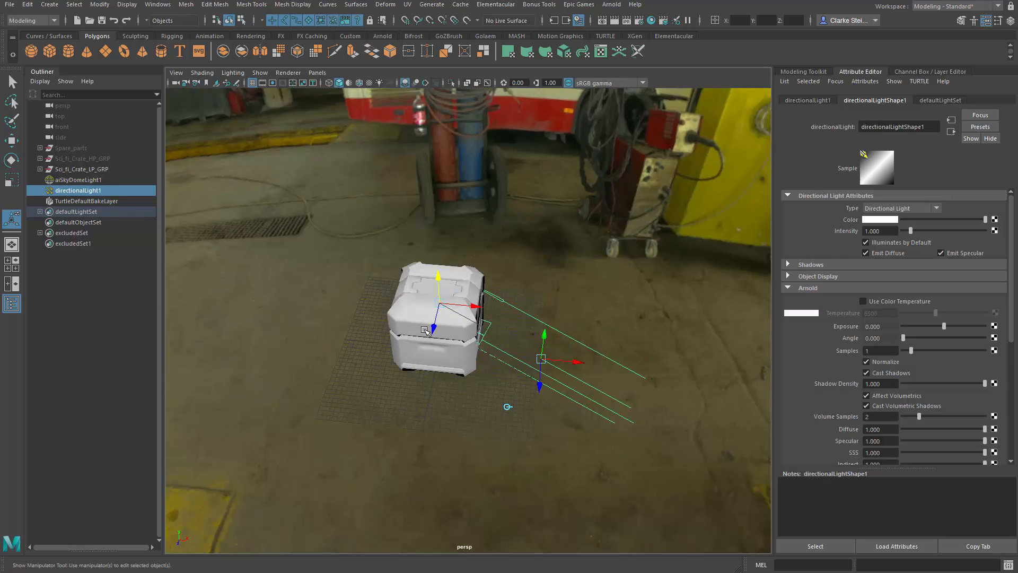
{"action": "left_click_drag", "start_coordinate": [433, 329], "coordinate": [427, 357]}
{"action": "mouse_move", "coordinate": [469, 283]}
{"action": "left_mouse_down", "text": "alt"}
{"action": "mouse_move", "coordinate": [471, 335]}
{"action": "mouse_move", "coordinate": [475, 276]}
{"action": "left_mouse_up", "text": "alt"}
{"action": "left_click_drag", "start_coordinate": [431, 309], "coordinate": [430, 301]}
Step: Move the directional light's source point up and away from the crate, in front of the red bus, keeping it aimed at the crate
{"action": "left_click_drag", "start_coordinate": [522, 353], "coordinate": [545, 340], "text": "alt"}
{"action": "right_click_drag", "start_coordinate": [545, 340], "coordinate": [531, 353], "text": "alt"}
{"action": "left_click_drag", "start_coordinate": [530, 353], "coordinate": [589, 361], "text": "alt"}
{"action": "left_click_drag", "start_coordinate": [529, 325], "coordinate": [462, 324], "text": "alt"}
{"action": "left_click_drag", "start_coordinate": [507, 356], "coordinate": [714, 206]}
{"action": "left_click_drag", "start_coordinate": [613, 271], "coordinate": [680, 265], "text": "alt"}
{"action": "left_click_drag", "start_coordinate": [521, 204], "coordinate": [563, 254]}
{"action": "left_click_drag", "start_coordinate": [484, 289], "coordinate": [493, 277], "text": "alt"}
{"action": "left_click_drag", "start_coordinate": [389, 310], "coordinate": [375, 323]}
{"action": "left_click_drag", "start_coordinate": [482, 297], "coordinate": [426, 300], "text": "alt"}
{"action": "right_click_drag", "start_coordinate": [426, 300], "coordinate": [484, 314], "text": "alt"}
{"action": "left_click_drag", "start_coordinate": [484, 315], "coordinate": [546, 300], "text": "alt"}
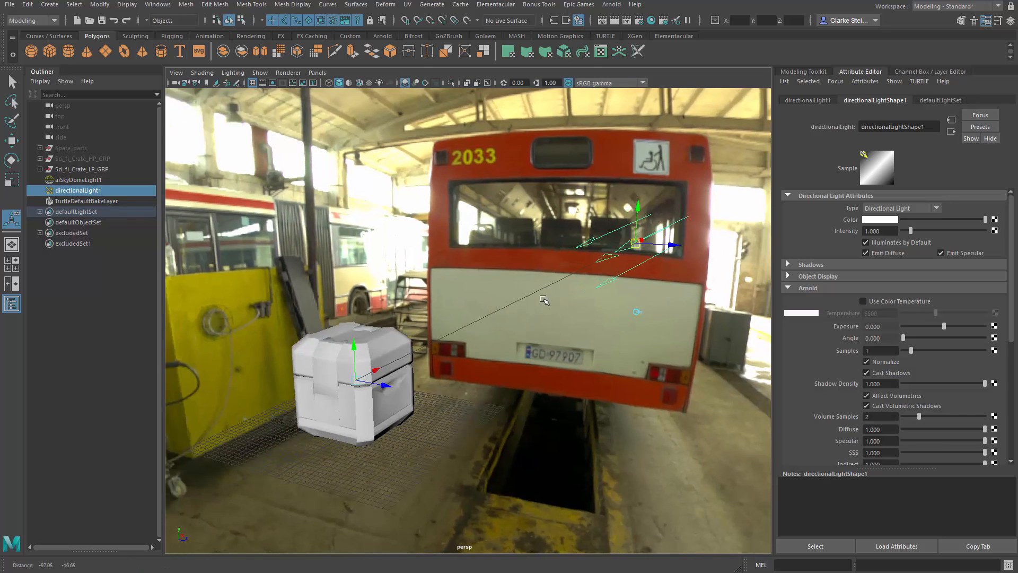
Step: Set the directional light's Arnold exposure to 1.118 and enable a color temperature of 9013
{"action": "right_click_drag", "start_coordinate": [546, 300], "coordinate": [478, 287], "text": "alt"}
{"action": "left_click_drag", "start_coordinate": [477, 286], "coordinate": [456, 312], "text": "alt"}
{"action": "middle_click_drag", "start_coordinate": [456, 311], "coordinate": [437, 316], "text": "alt"}
{"action": "left_click_drag", "start_coordinate": [437, 316], "coordinate": [457, 314], "text": "alt"}
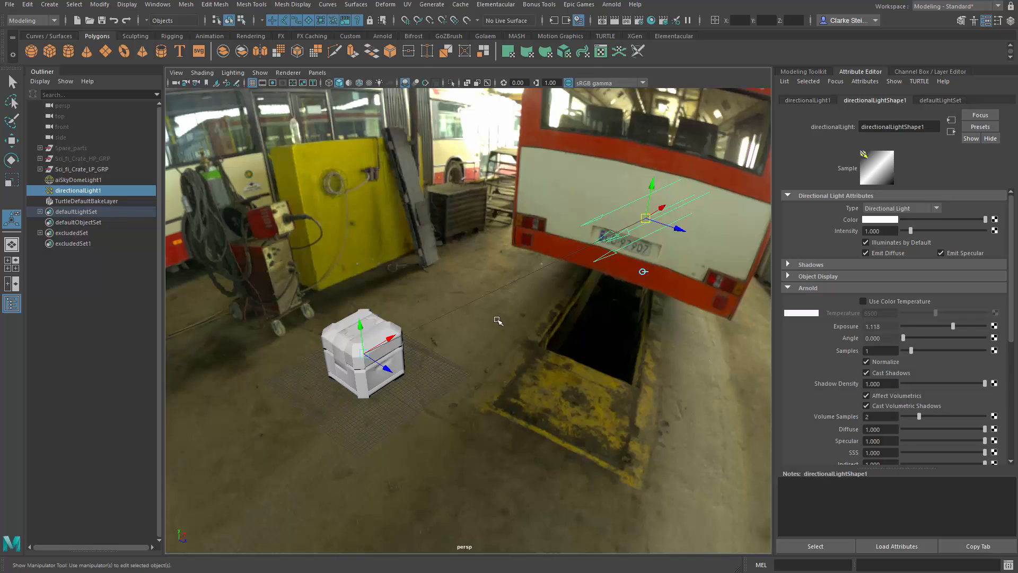
{"action": "left_click_drag", "start_coordinate": [496, 318], "coordinate": [523, 293], "text": "alt"}
{"action": "left_click", "coordinate": [863, 301]}
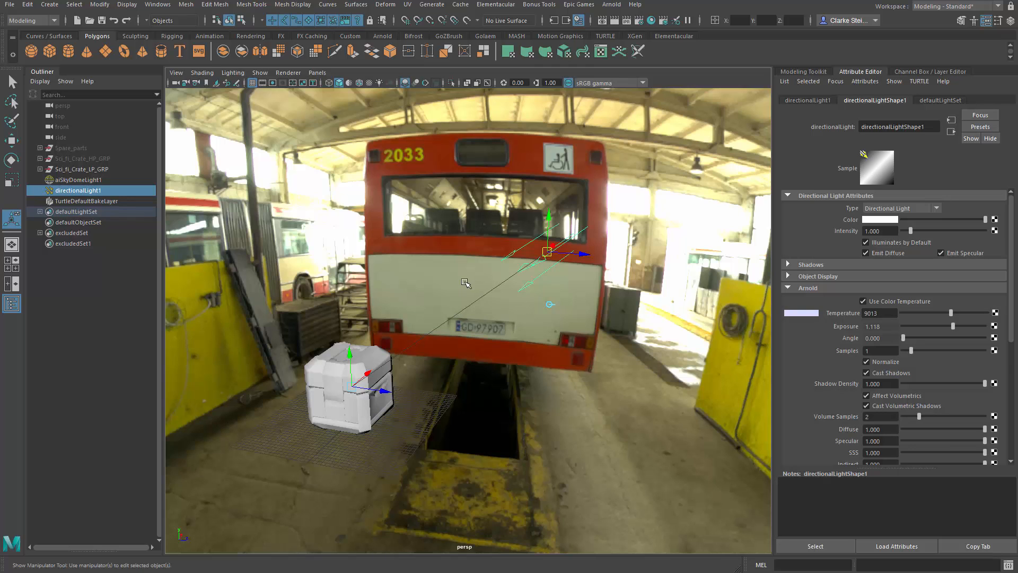
Step: Examine the crate and the directional light's placement against the garage environment from several angles
{"action": "left_click_drag", "start_coordinate": [465, 281], "coordinate": [476, 284], "text": "alt"}
{"action": "right_click_drag", "start_coordinate": [476, 284], "coordinate": [436, 301], "text": "alt"}
{"action": "left_click_drag", "start_coordinate": [436, 302], "coordinate": [486, 288], "text": "alt"}
{"action": "right_click_drag", "start_coordinate": [486, 289], "coordinate": [551, 291], "text": "alt"}
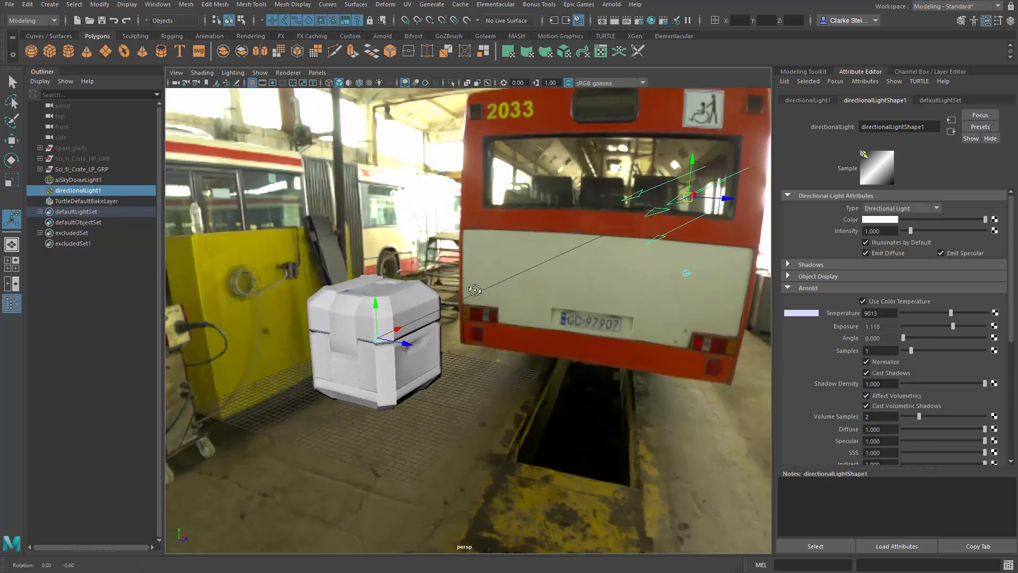
{"action": "left_click_drag", "start_coordinate": [552, 291], "coordinate": [513, 295], "text": "alt"}
{"action": "middle_click_drag", "start_coordinate": [512, 295], "coordinate": [569, 295], "text": "alt"}
{"action": "right_click_drag", "start_coordinate": [568, 296], "coordinate": [605, 296], "text": "alt"}
{"action": "left_click_drag", "start_coordinate": [605, 296], "coordinate": [573, 278], "text": "alt"}
{"action": "middle_click_drag", "start_coordinate": [573, 278], "coordinate": [595, 264], "text": "alt"}
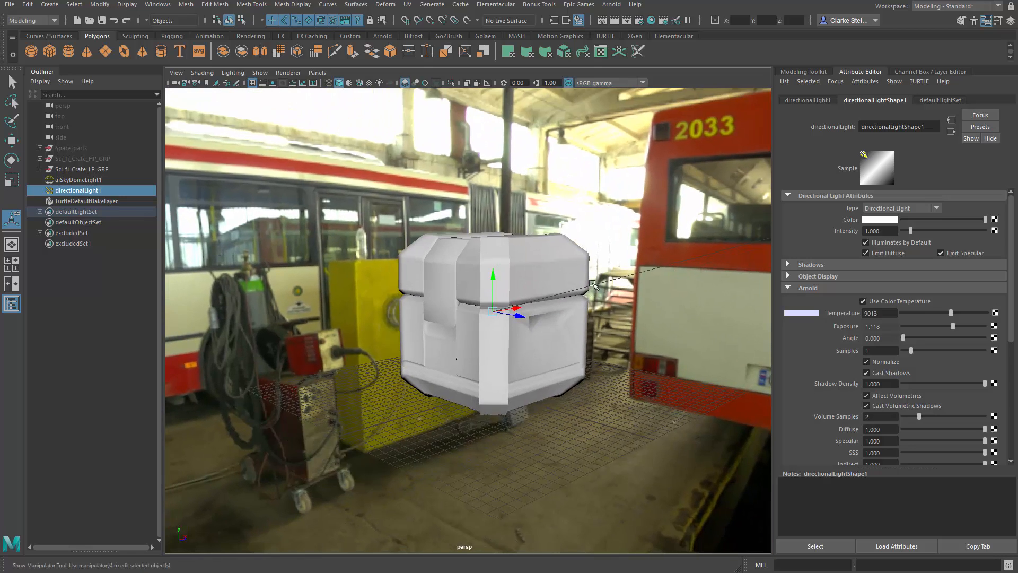
Step: Frame the crate at a close three-quarter angle and start an IPR render of it in the Arnold RenderView
{"action": "left_click_drag", "start_coordinate": [596, 263], "coordinate": [590, 294], "text": "alt"}
{"action": "right_click_drag", "start_coordinate": [560, 294], "coordinate": [611, 310], "text": "alt"}
{"action": "middle_click_drag", "start_coordinate": [611, 310], "coordinate": [538, 329], "text": "alt"}
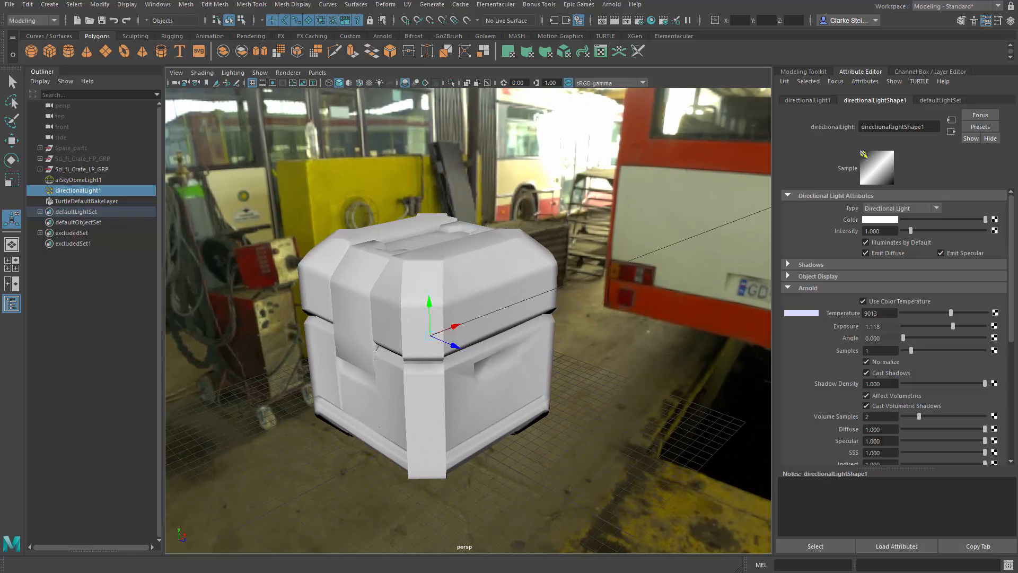
{"action": "left_click", "coordinate": [612, 5]}
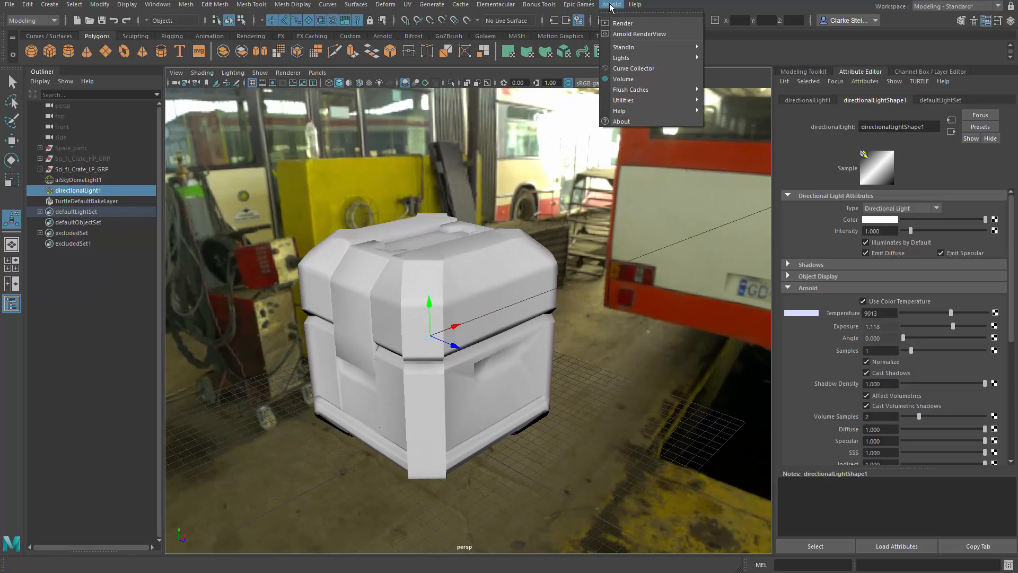
{"action": "left_click", "coordinate": [625, 34]}
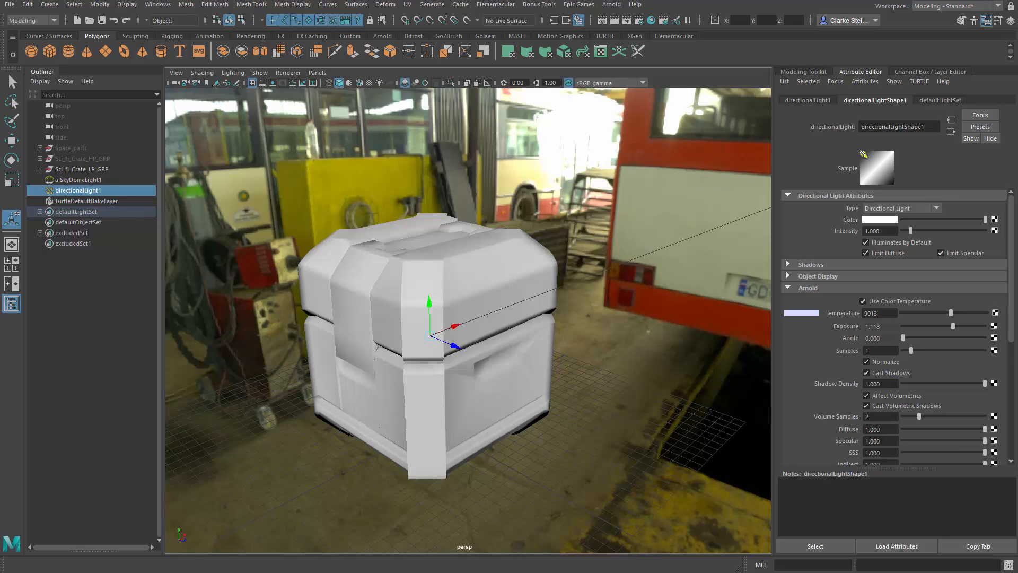
{"action": "left_click_drag", "start_coordinate": [0, 111], "coordinate": [427, 65]}
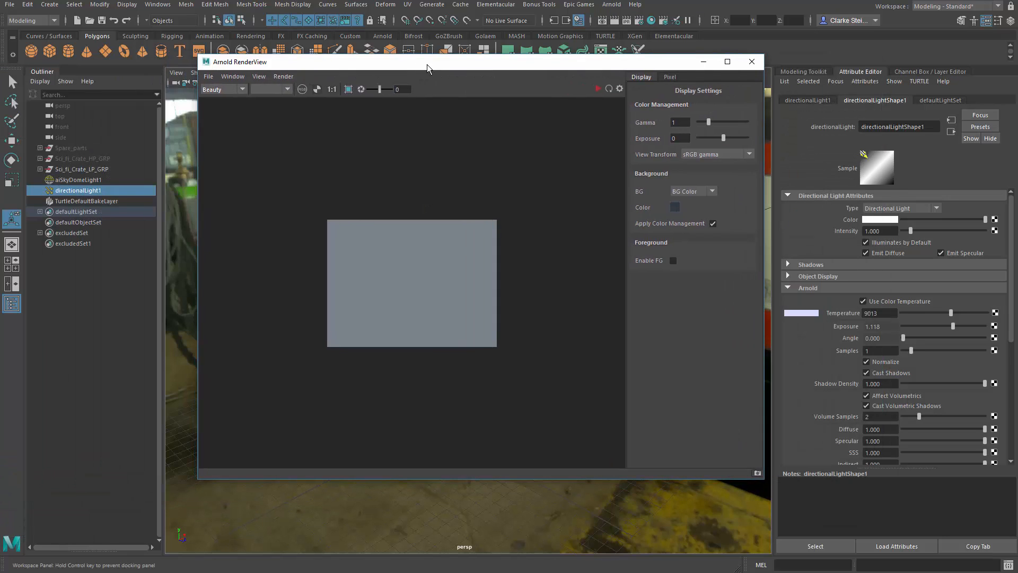
{"action": "left_click", "coordinate": [285, 78]}
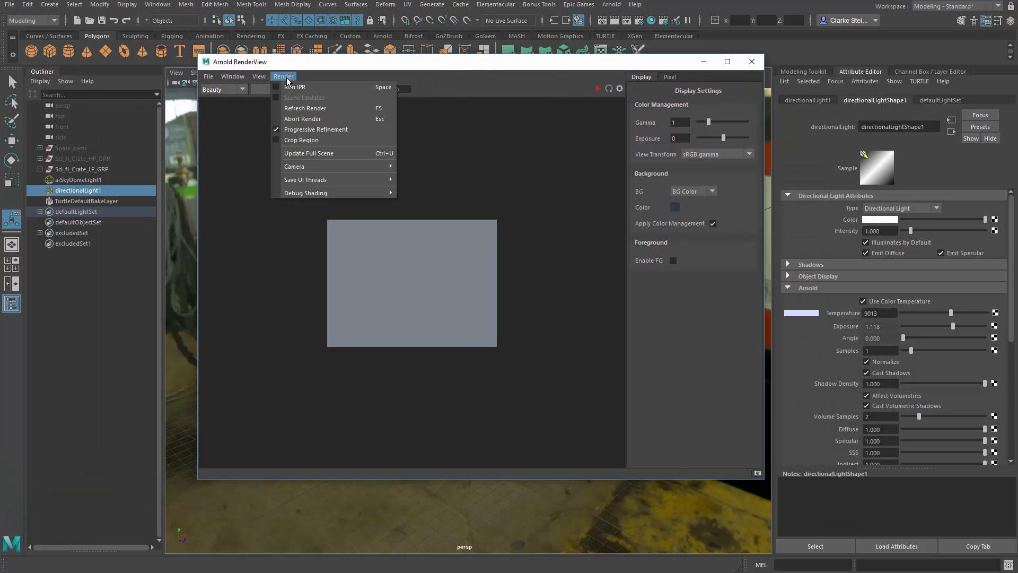
{"action": "left_click", "coordinate": [295, 88]}
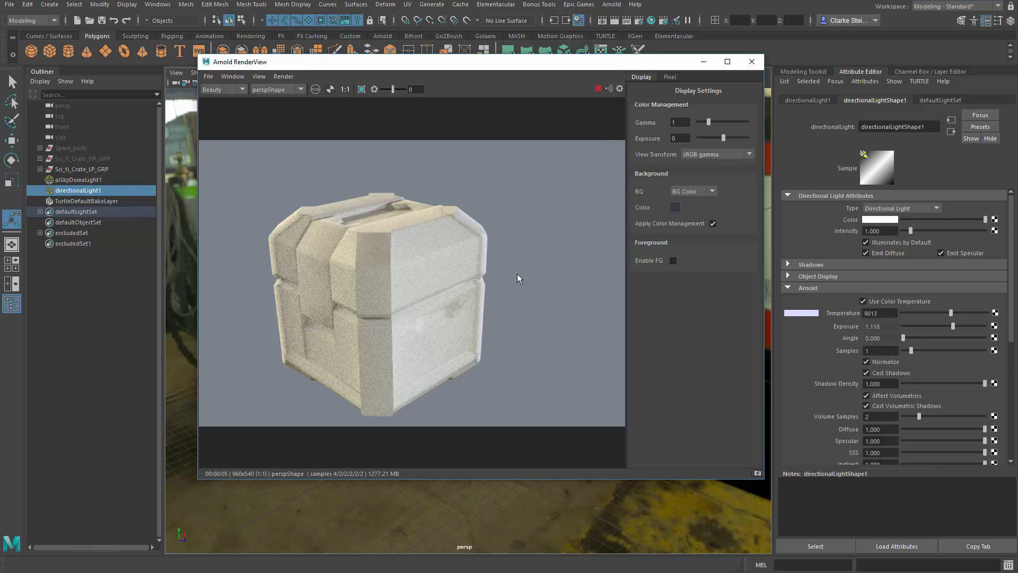
Step: Switch to component selection mode and recenter the rendered crate in the render view
{"action": "key", "text": "F8"}
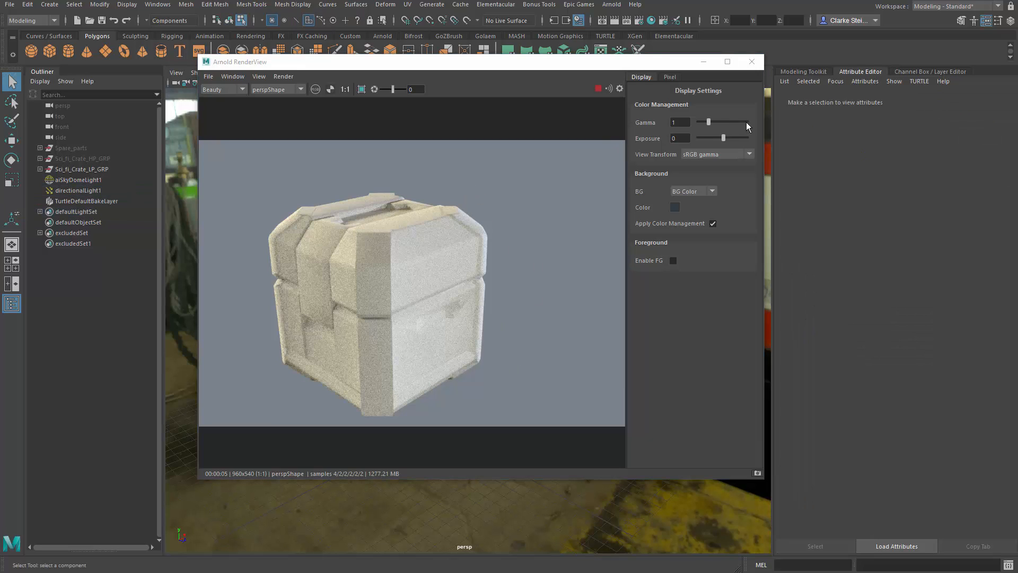
{"action": "left_click_drag", "start_coordinate": [526, 211], "coordinate": [526, 214]}
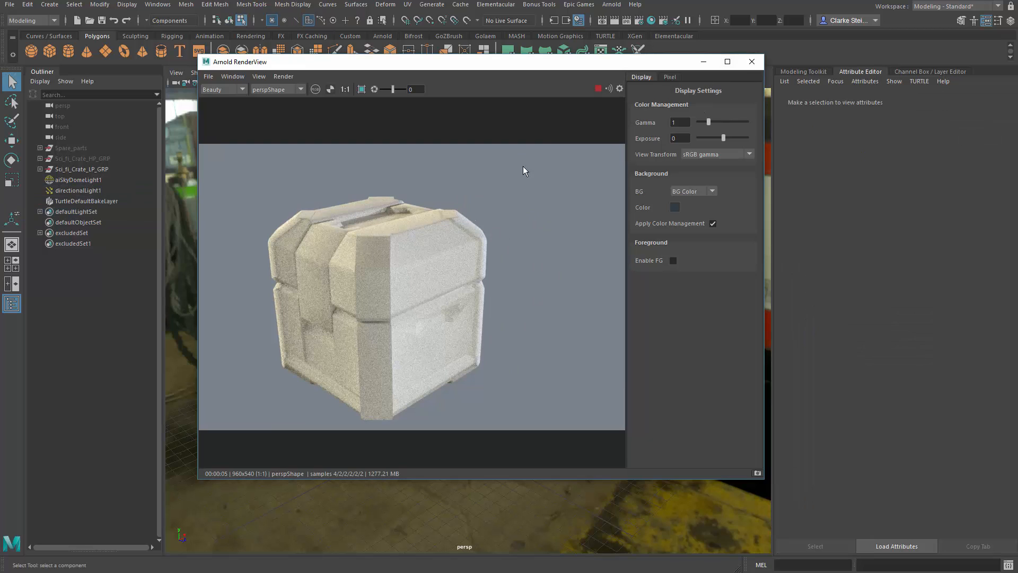
{"action": "left_click_drag", "start_coordinate": [422, 268], "coordinate": [445, 268]}
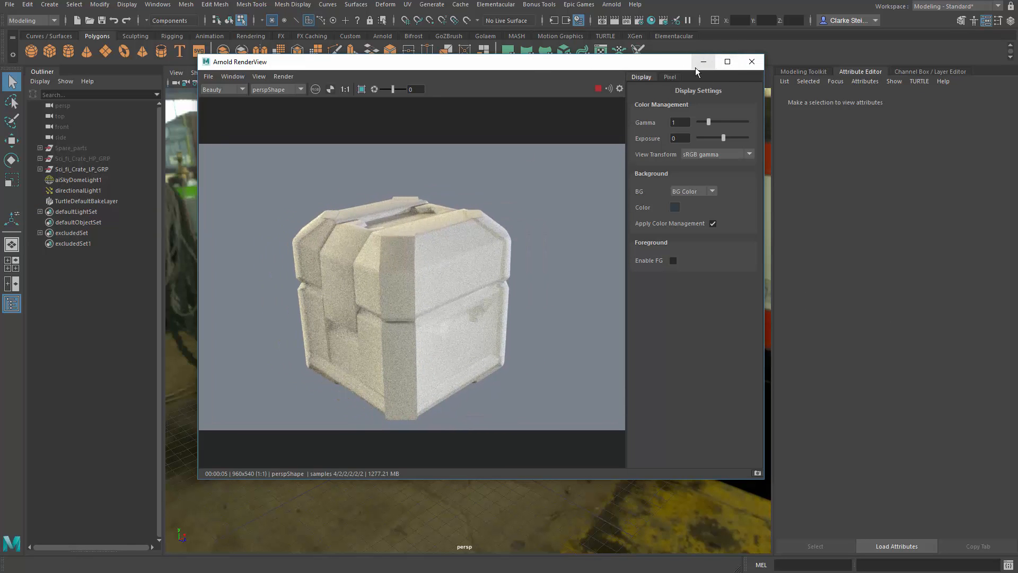
Step: Try the 2k_Square image size preset in the Render Settings, and settle on 1k_Square
{"action": "left_click_drag", "start_coordinate": [572, 66], "coordinate": [580, 137]}
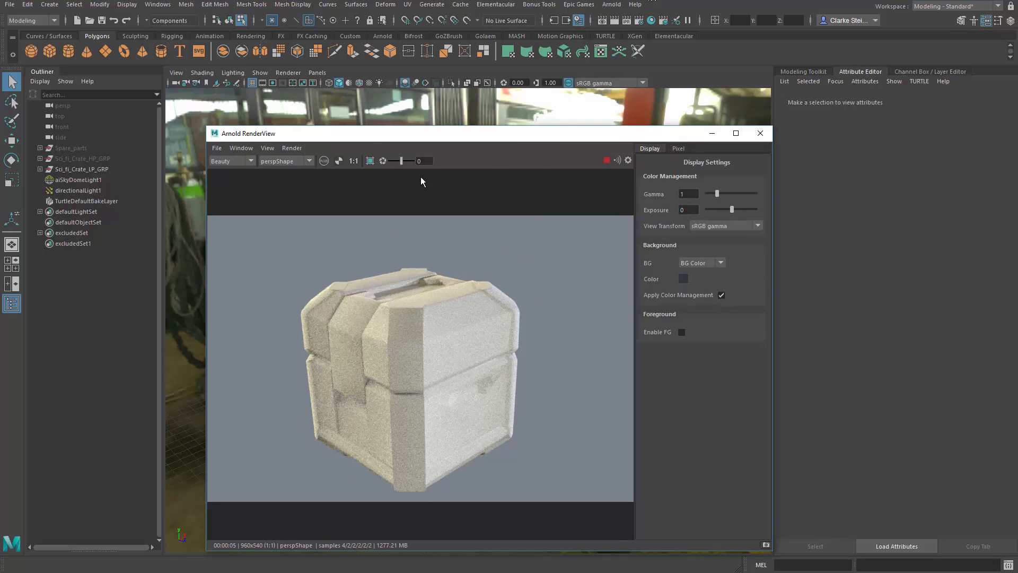
{"action": "left_click", "coordinate": [638, 25]}
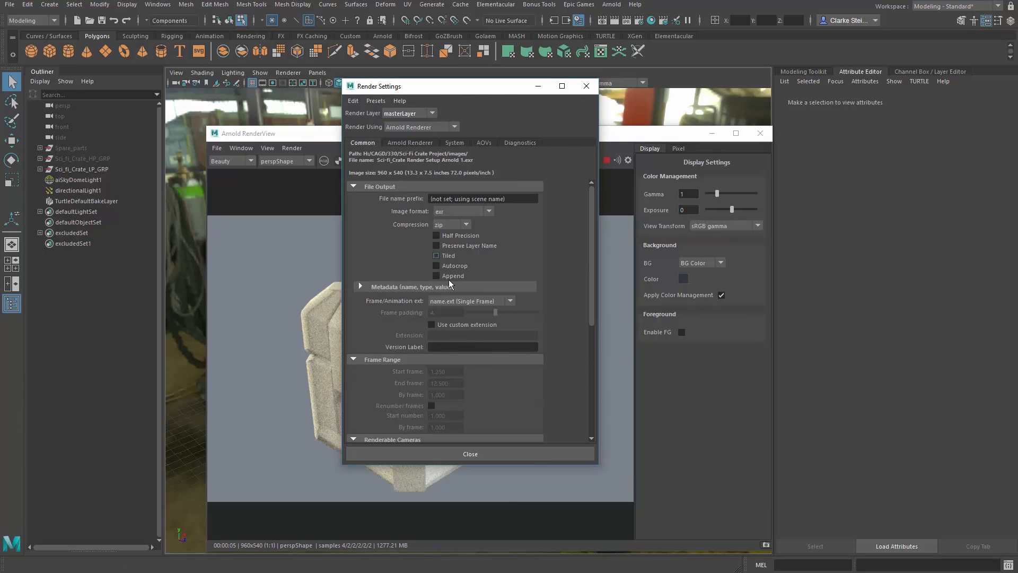
{"action": "scroll", "coordinate": [422, 257], "scroll_direction": "down", "scroll_amount": 6}
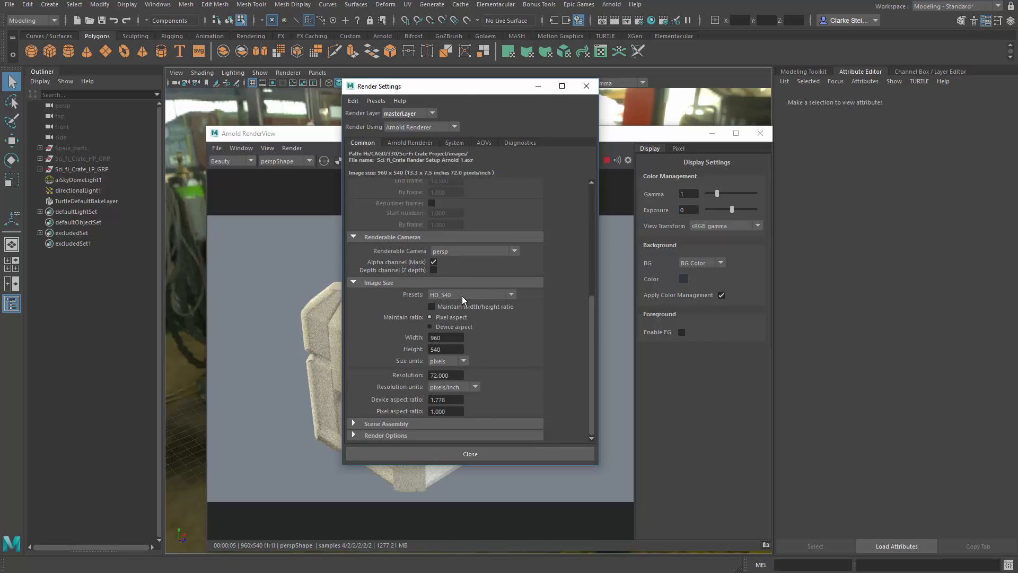
{"action": "left_click", "coordinate": [443, 295]}
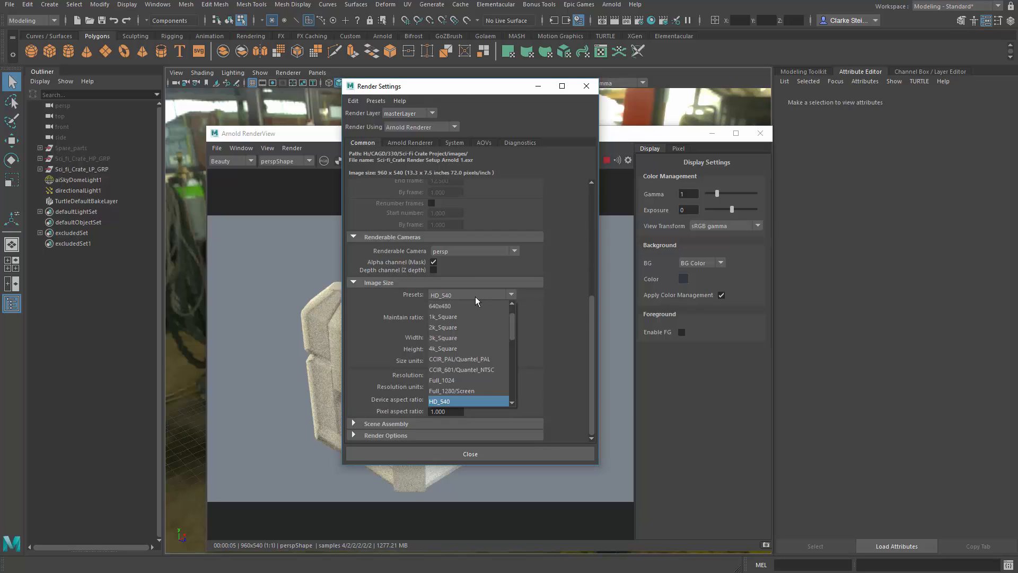
{"action": "left_click", "coordinate": [440, 327]}
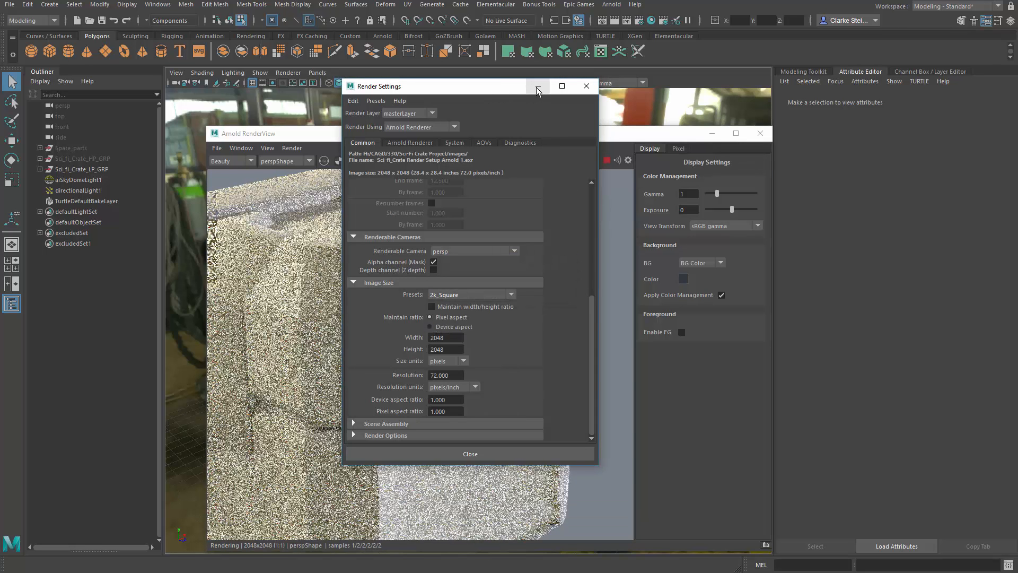
{"action": "left_click", "coordinate": [501, 295]}
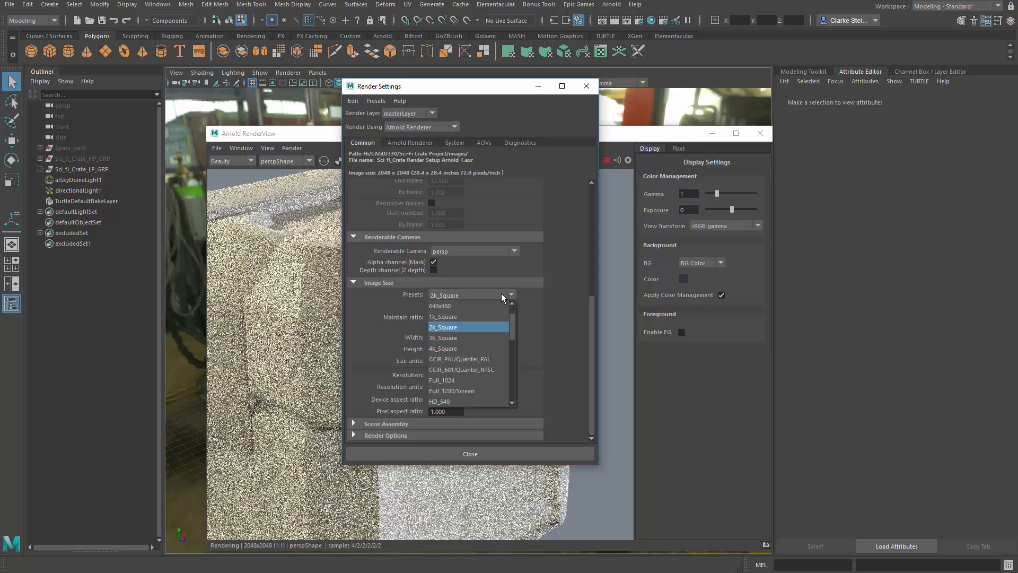
{"action": "left_click", "coordinate": [458, 317]}
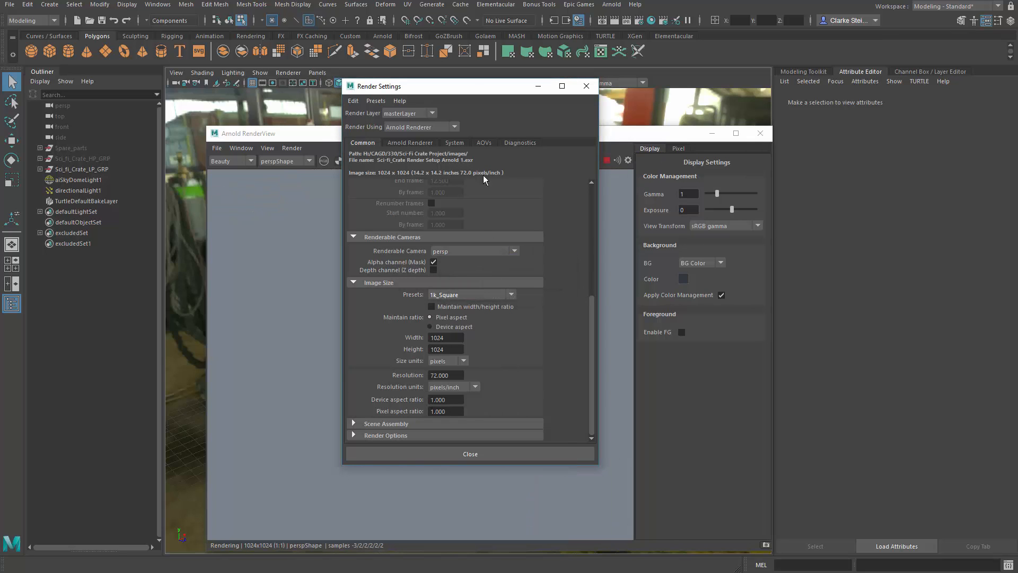
Step: Check the square preview render of the crate, keep the 1k_Square preset and minimize the Render Settings window
{"action": "left_click_drag", "start_coordinate": [486, 84], "coordinate": [0, 85]}
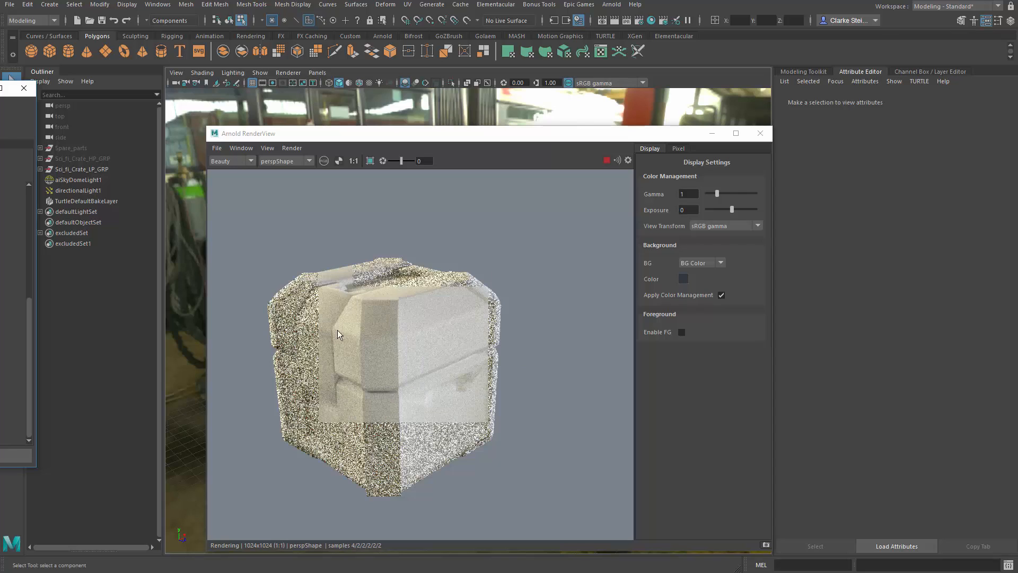
{"action": "left_click_drag", "start_coordinate": [16, 87], "coordinate": [607, 116]}
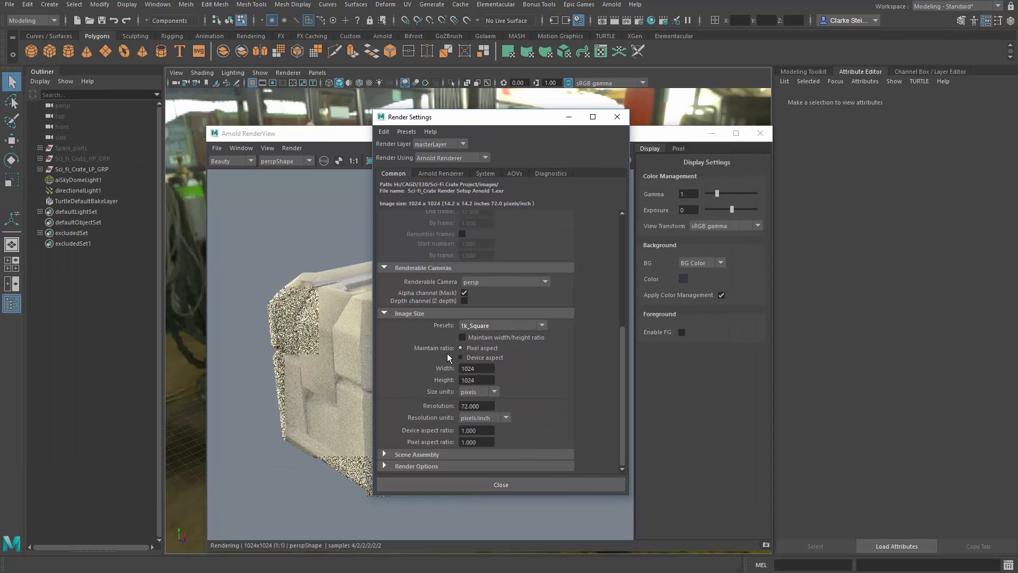
{"action": "left_click", "coordinate": [501, 327]}
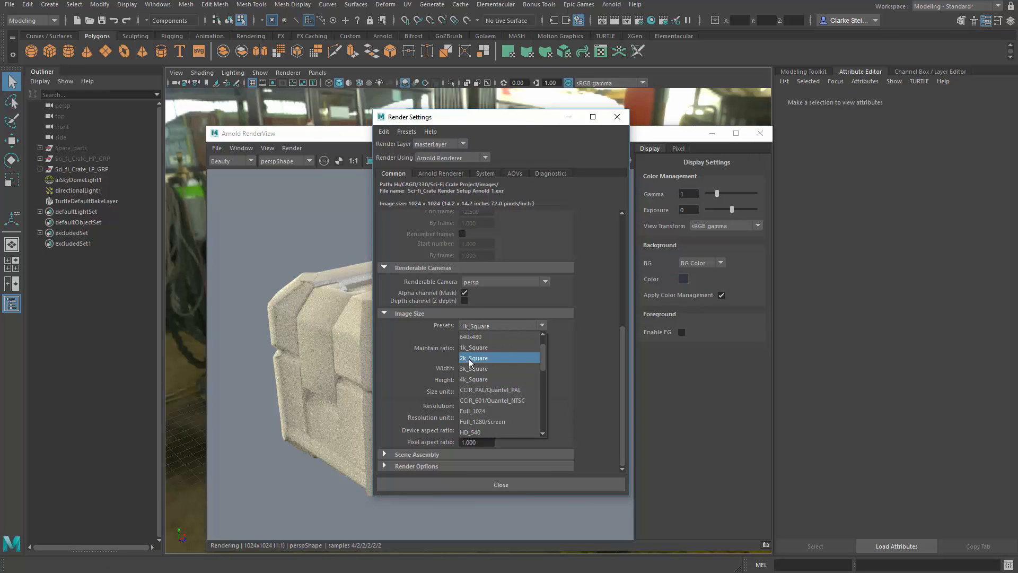
{"action": "left_click", "coordinate": [555, 117]}
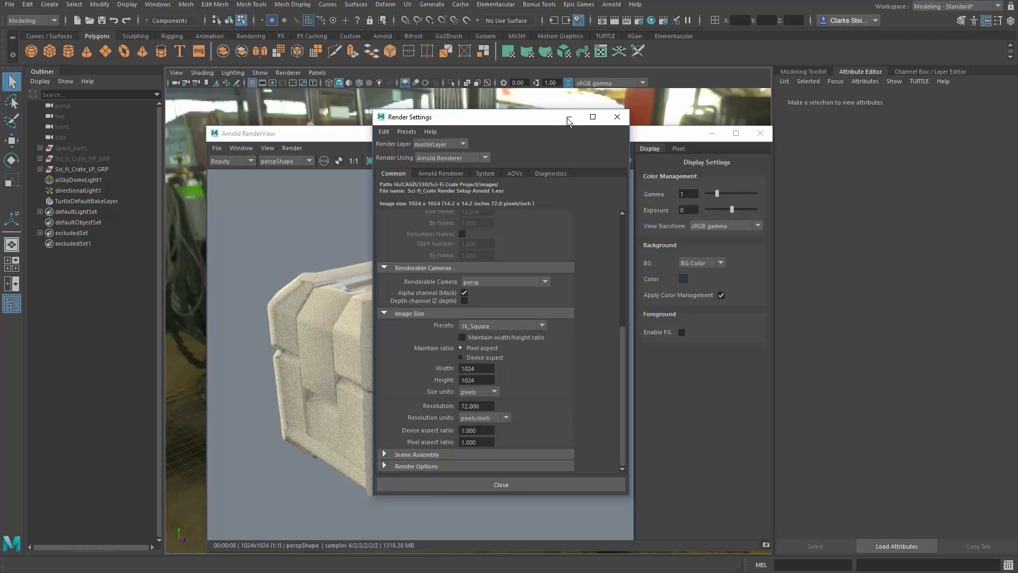
{"action": "left_click", "coordinate": [570, 118]}
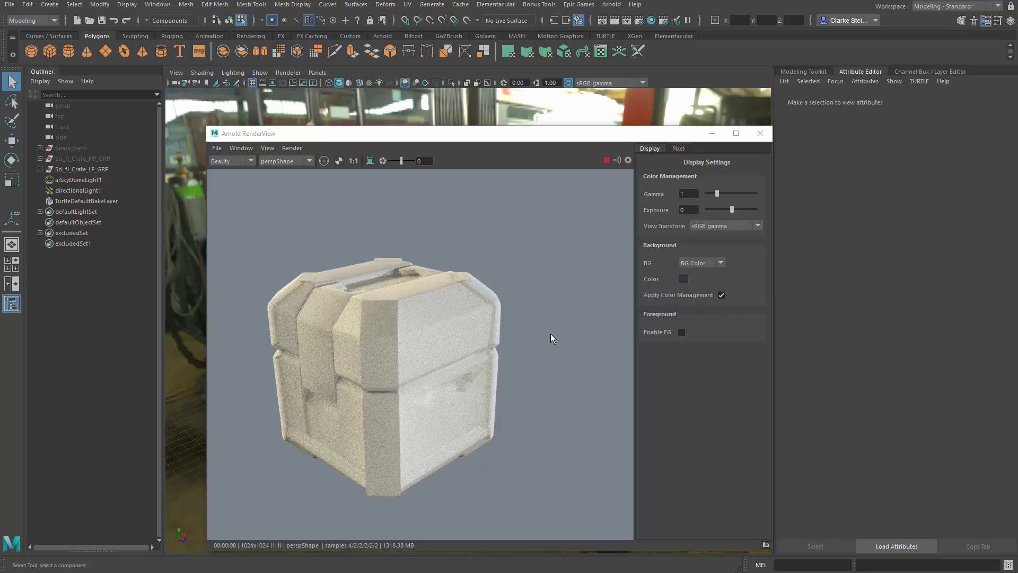
Step: Place the Arnold RenderView beside the viewport and reframe the crate so it fills more of the rendered image
{"action": "right_click_drag", "start_coordinate": [382, 315], "coordinate": [352, 265], "text": "alt"}
{"action": "middle_click_drag", "start_coordinate": [351, 265], "coordinate": [383, 245], "text": "alt"}
{"action": "left_click_drag", "start_coordinate": [476, 133], "coordinate": [902, 98]}
{"action": "scroll", "coordinate": [473, 244], "scroll_direction": "up", "scroll_amount": 3}
{"action": "right_click_drag", "start_coordinate": [391, 272], "coordinate": [350, 273], "text": "alt"}
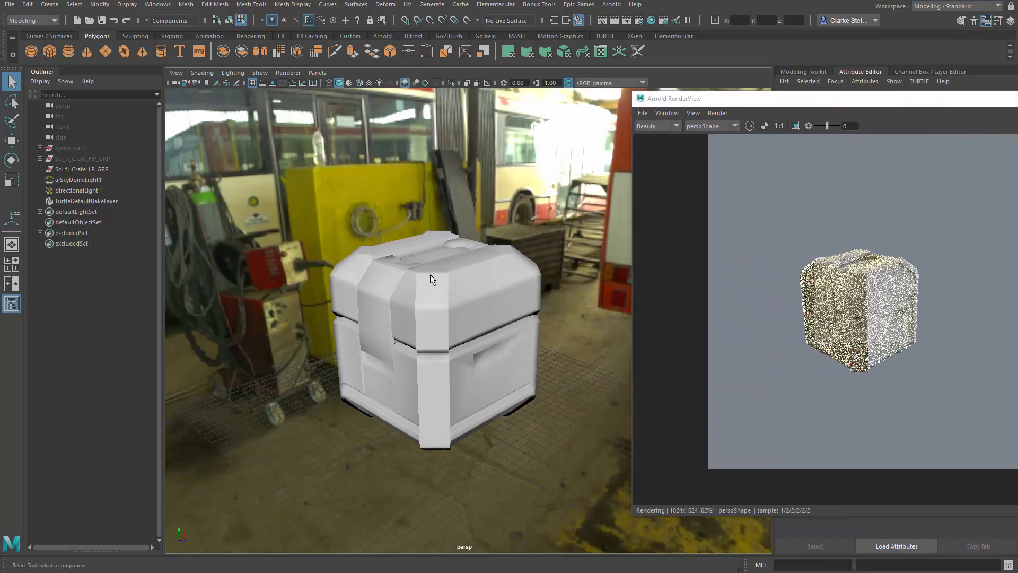
{"action": "right_click_drag", "start_coordinate": [440, 273], "coordinate": [530, 278], "text": "alt"}
{"action": "middle_click_drag", "start_coordinate": [473, 283], "coordinate": [497, 285], "text": "alt"}
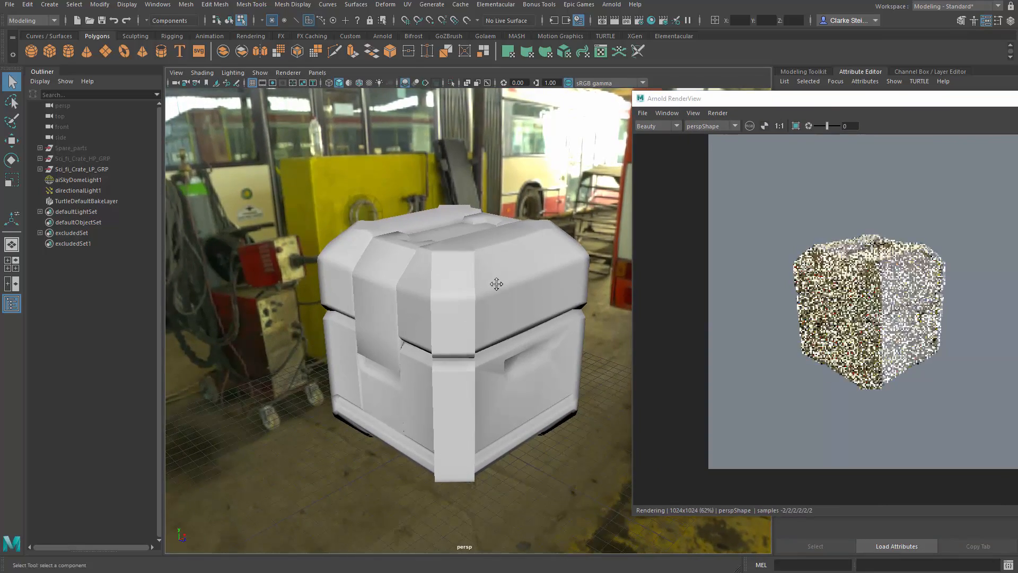
{"action": "right_click_drag", "start_coordinate": [497, 285], "coordinate": [532, 288], "text": "alt"}
{"action": "middle_click_drag", "start_coordinate": [506, 279], "coordinate": [536, 269], "text": "alt"}
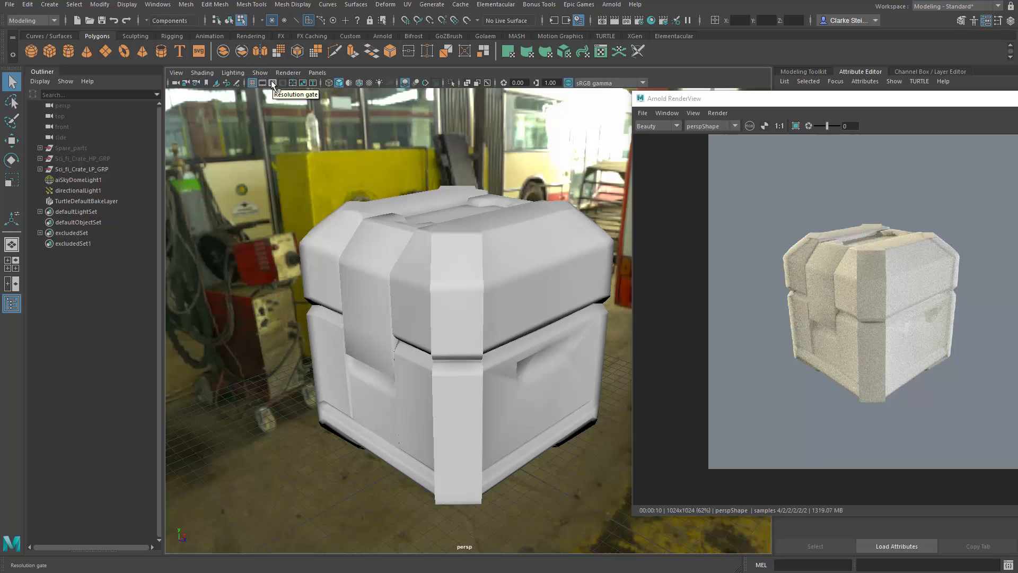
Step: Enable the resolution gate in the perspective viewport and adjust the crate's framing within it
{"action": "left_click", "coordinate": [272, 82]}
{"action": "right_click_drag", "start_coordinate": [501, 278], "coordinate": [520, 278], "text": "alt"}
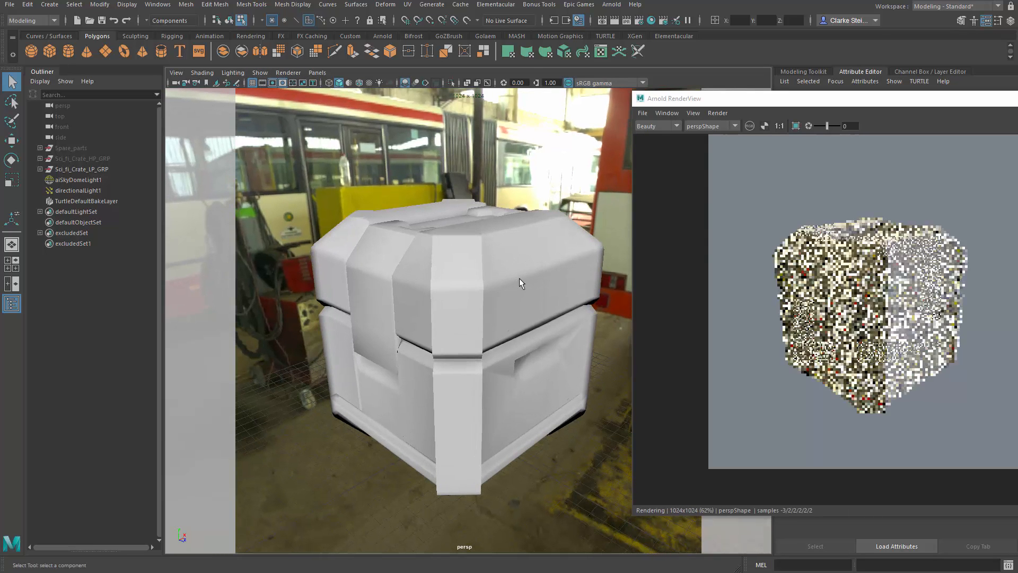
{"action": "left_click_drag", "start_coordinate": [824, 98], "coordinate": [986, 99]}
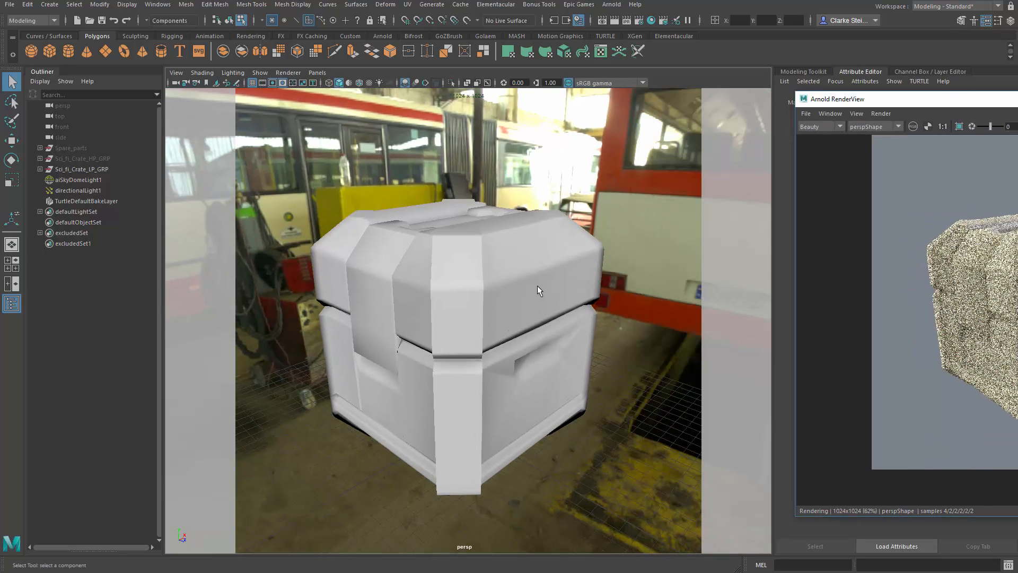
{"action": "right_click_drag", "start_coordinate": [495, 298], "coordinate": [520, 301], "text": "alt"}
Step: Keep the Arnold RenderView floating, inspect the updated crate render in it, and move the window clear of the viewport
{"action": "left_click_drag", "start_coordinate": [905, 100], "coordinate": [613, 77]}
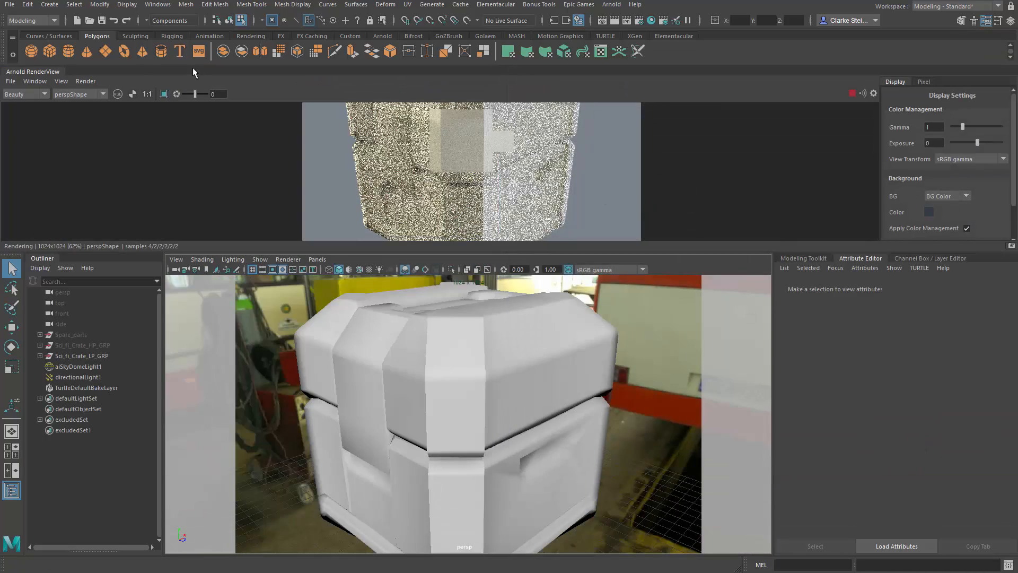
{"action": "left_click_drag", "start_coordinate": [47, 72], "coordinate": [561, 120]}
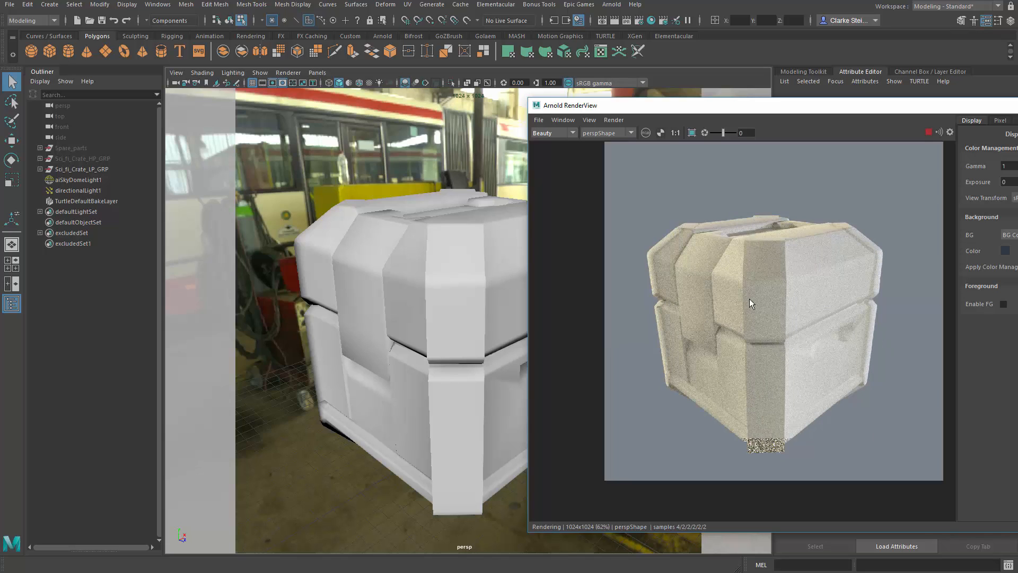
{"action": "left_click_drag", "start_coordinate": [733, 316], "coordinate": [705, 334]}
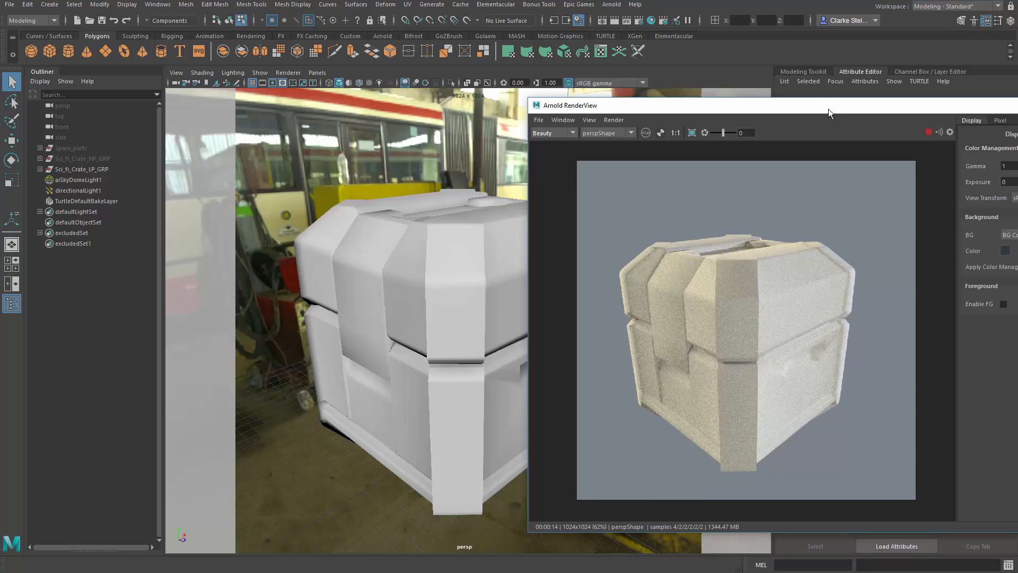
{"action": "left_click_drag", "start_coordinate": [829, 109], "coordinate": [537, 119]}
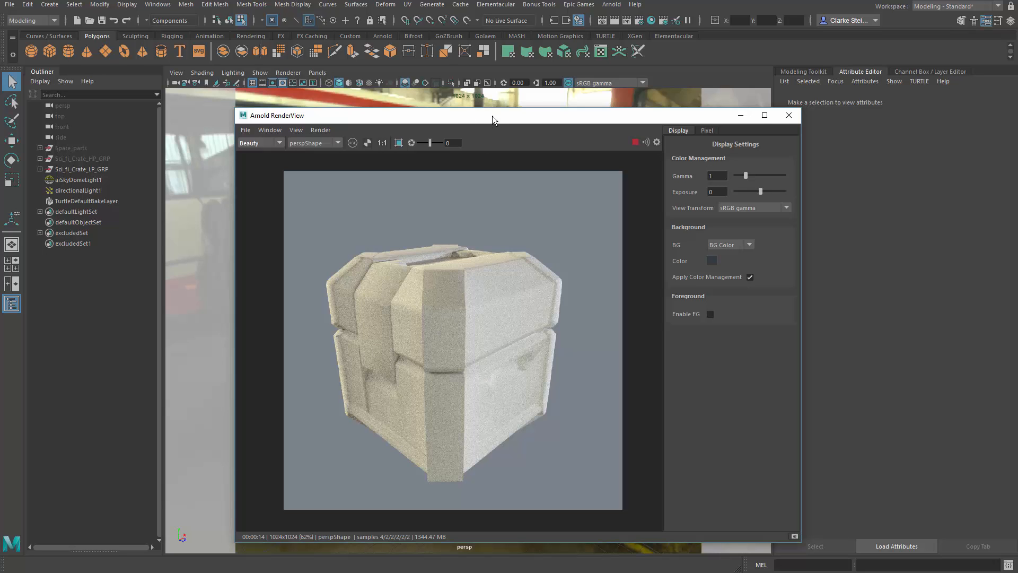
{"action": "left_click_drag", "start_coordinate": [492, 115], "coordinate": [0, 122]}
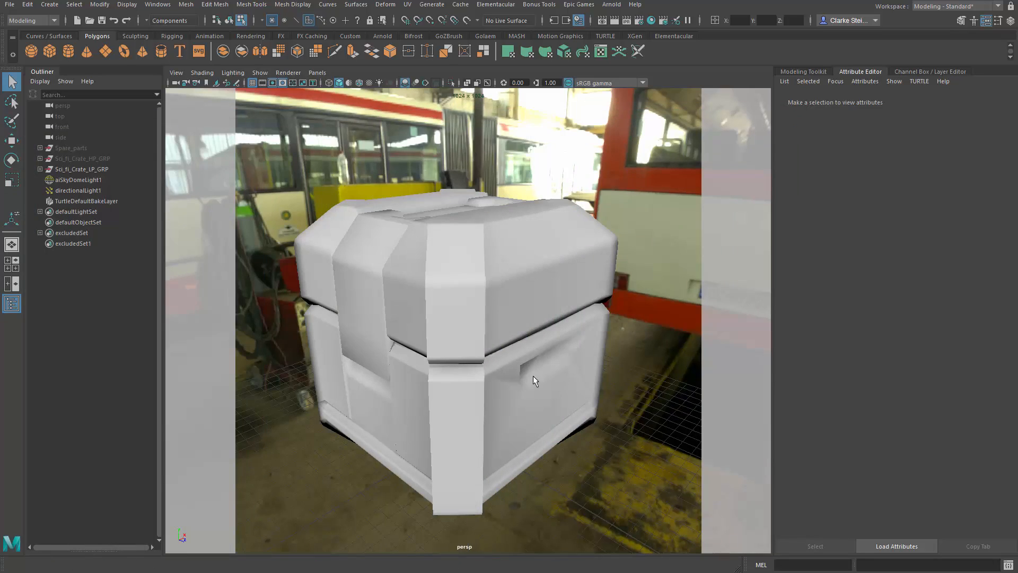